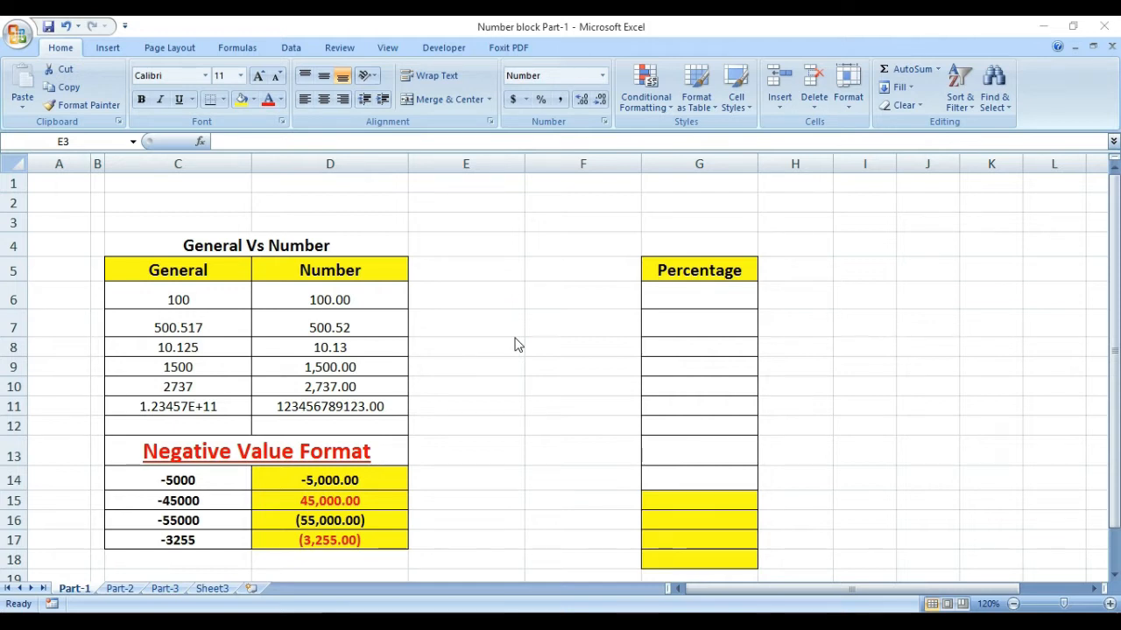
# Step: Select the General column values and the Number column values in turn to compare their formats
pyautogui.click(178, 271)
pyautogui.click(200, 368)
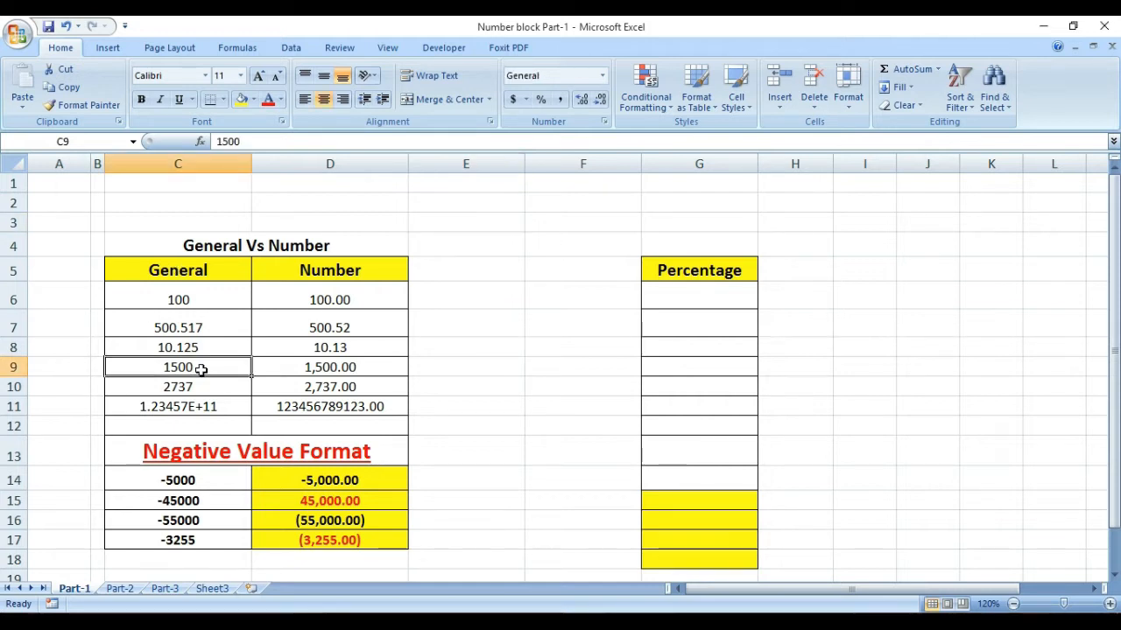
pyautogui.moveTo(175, 268); pyautogui.dragTo(194, 406)
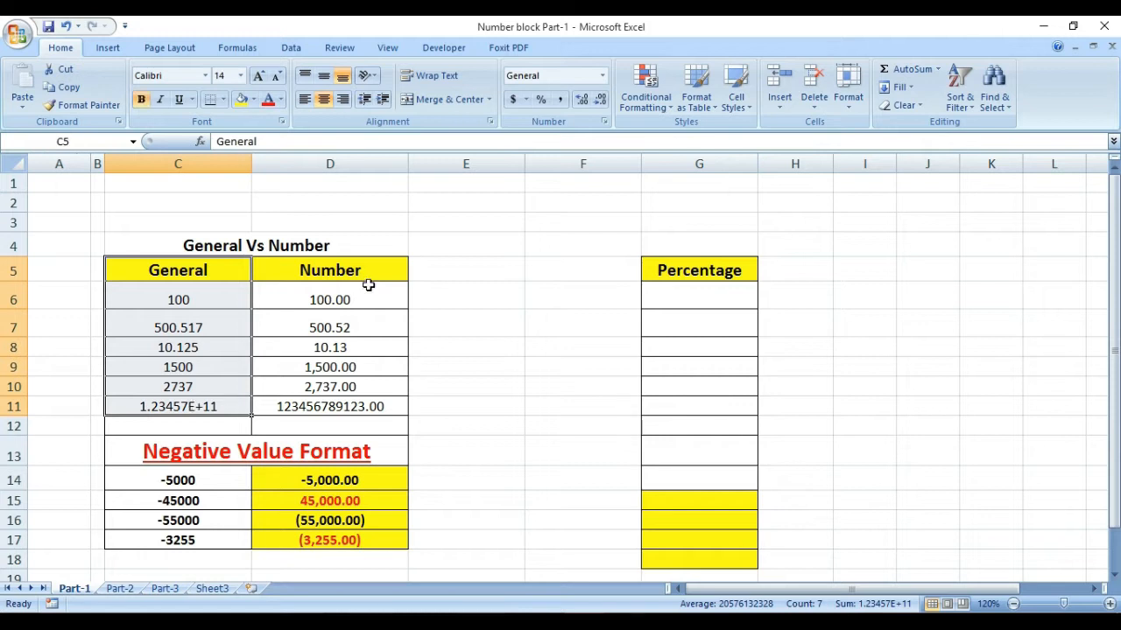
pyautogui.moveTo(363, 271); pyautogui.dragTo(354, 408)
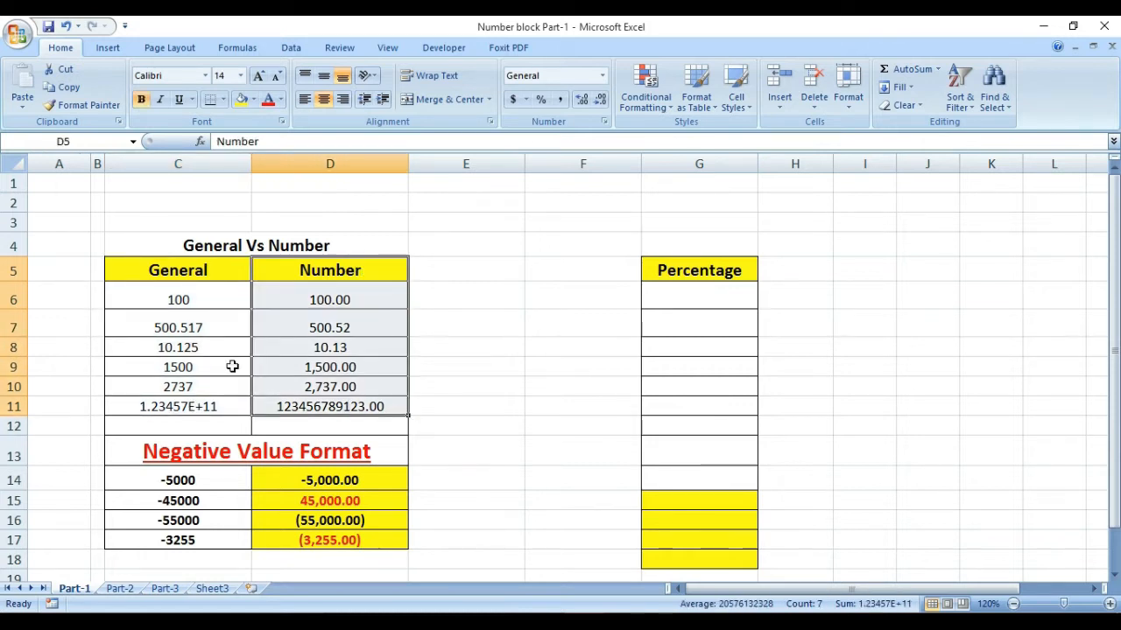
pyautogui.click(198, 300)
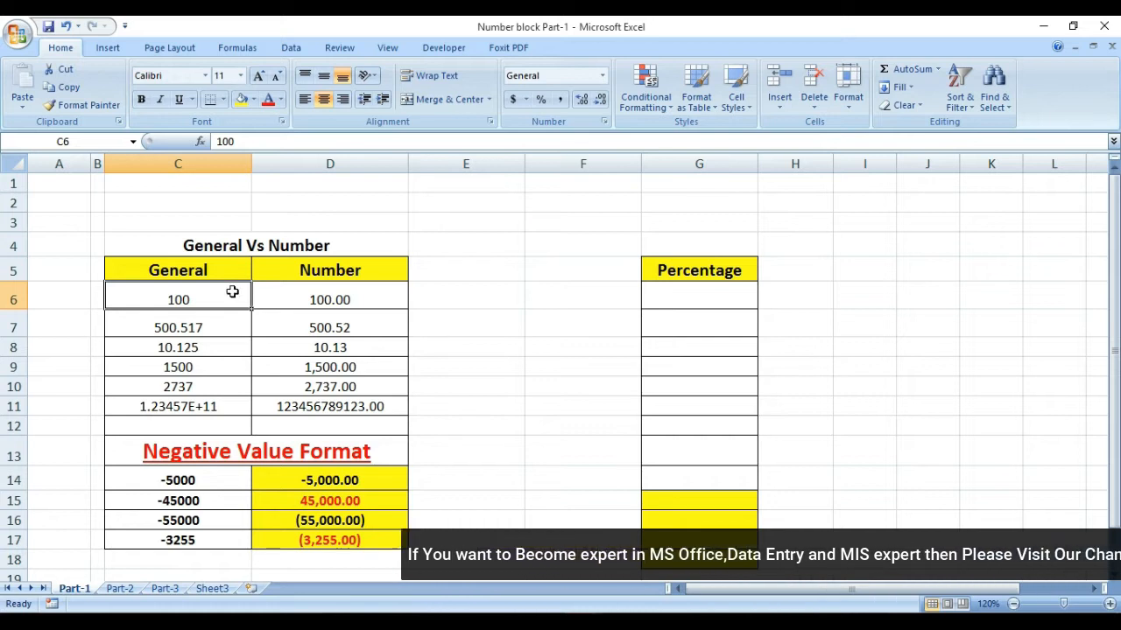
pyautogui.moveTo(223, 295); pyautogui.dragTo(224, 406)
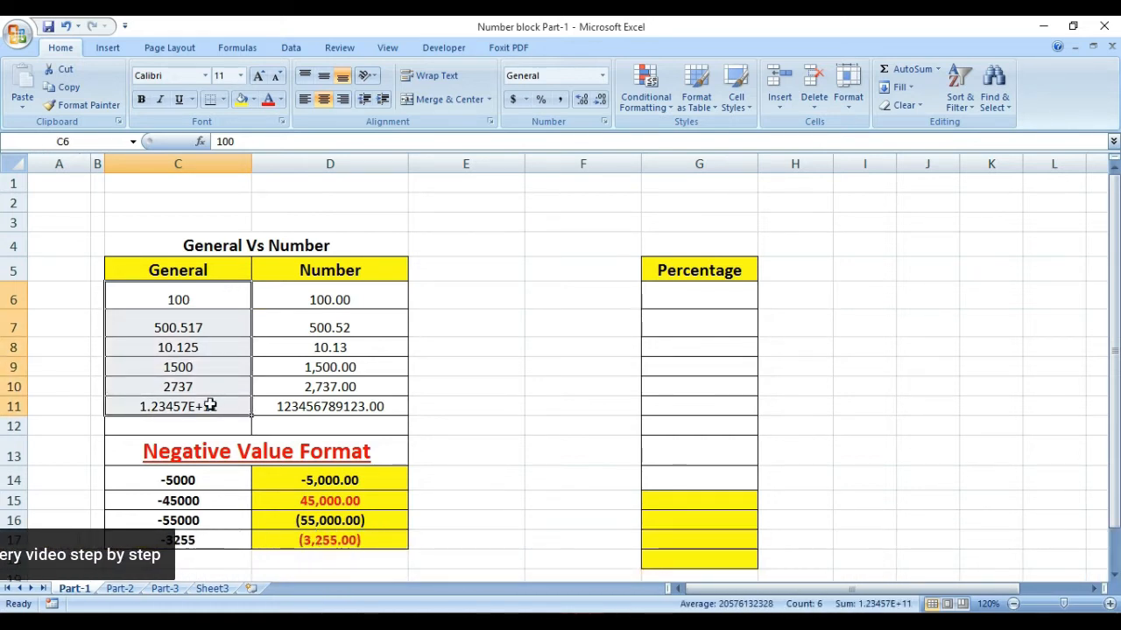
pyautogui.moveTo(310, 295); pyautogui.dragTo(312, 407)
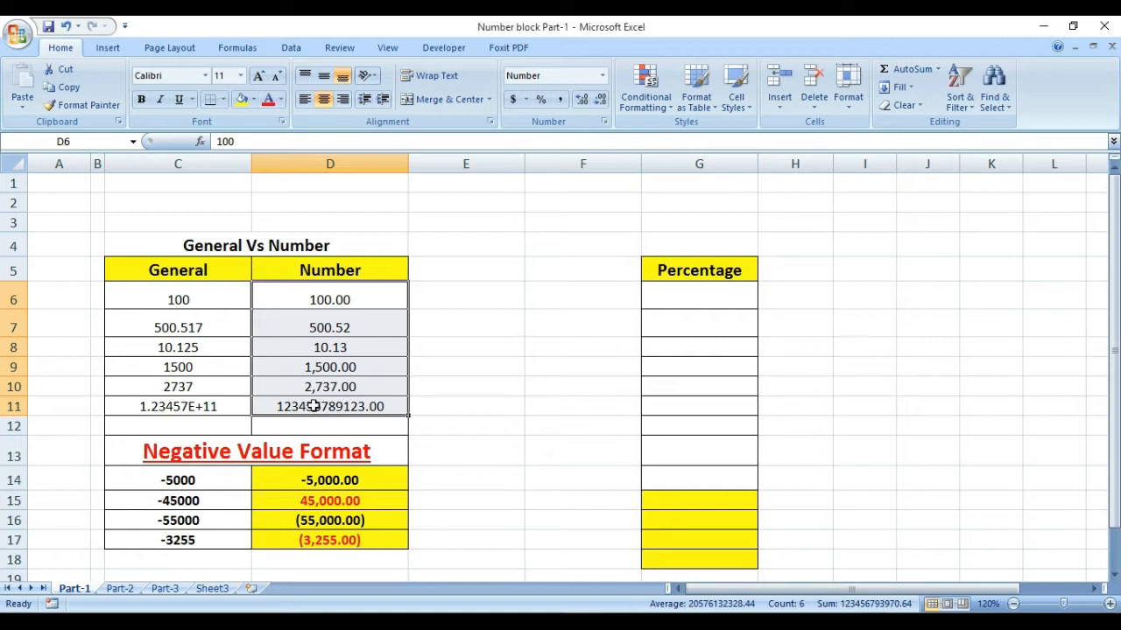
pyautogui.moveTo(154, 298); pyautogui.dragTo(169, 410)
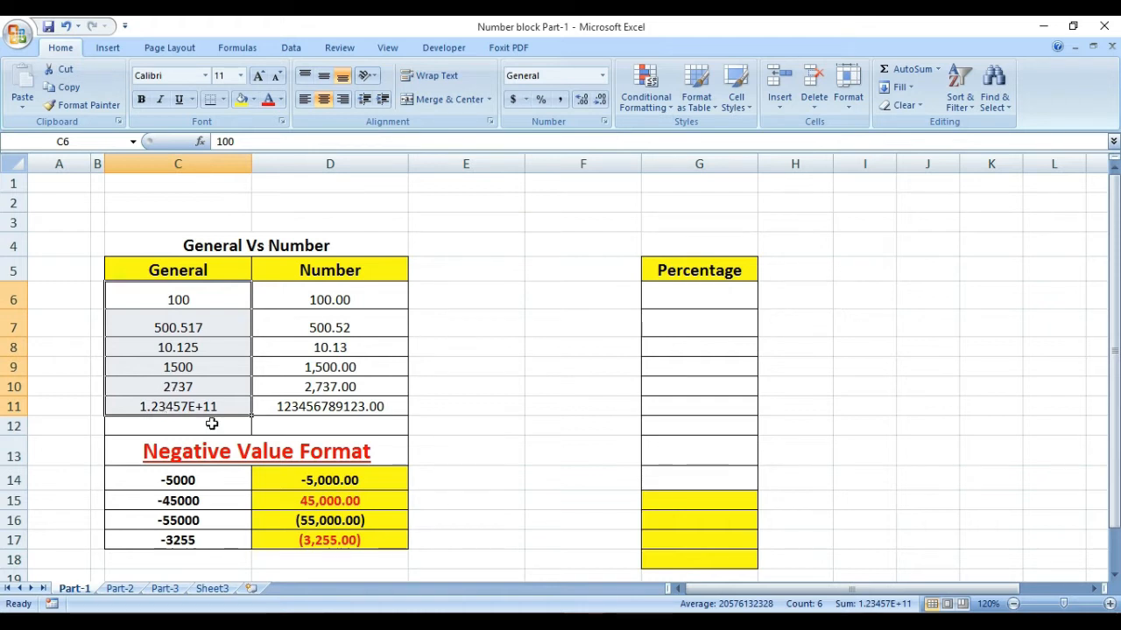
pyautogui.click(196, 371)
pyautogui.moveTo(196, 289); pyautogui.dragTo(211, 401)
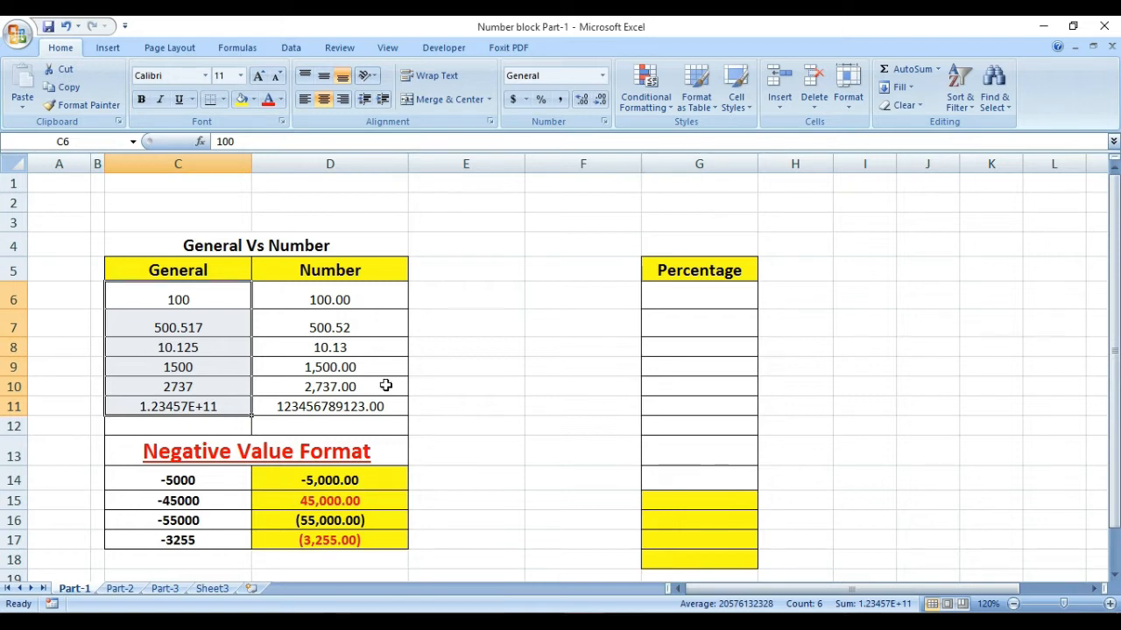
pyautogui.moveTo(325, 296); pyautogui.dragTo(342, 413)
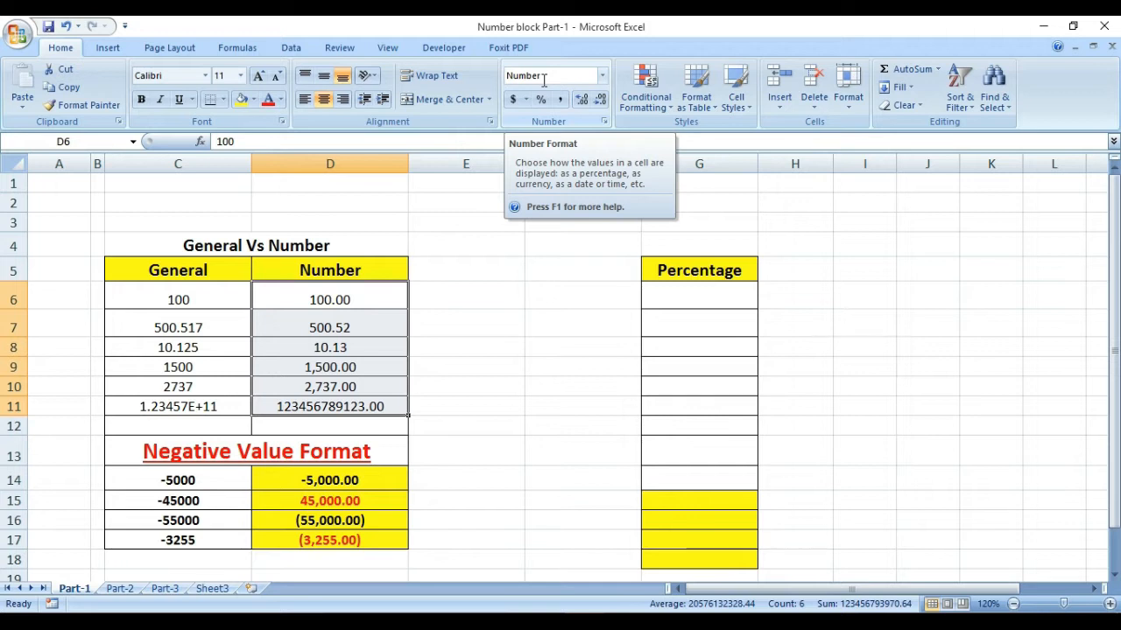
# Step: Compare the General and Number cells holding 100, re-confirming the Number cell's entry in D6
pyautogui.click(198, 293)
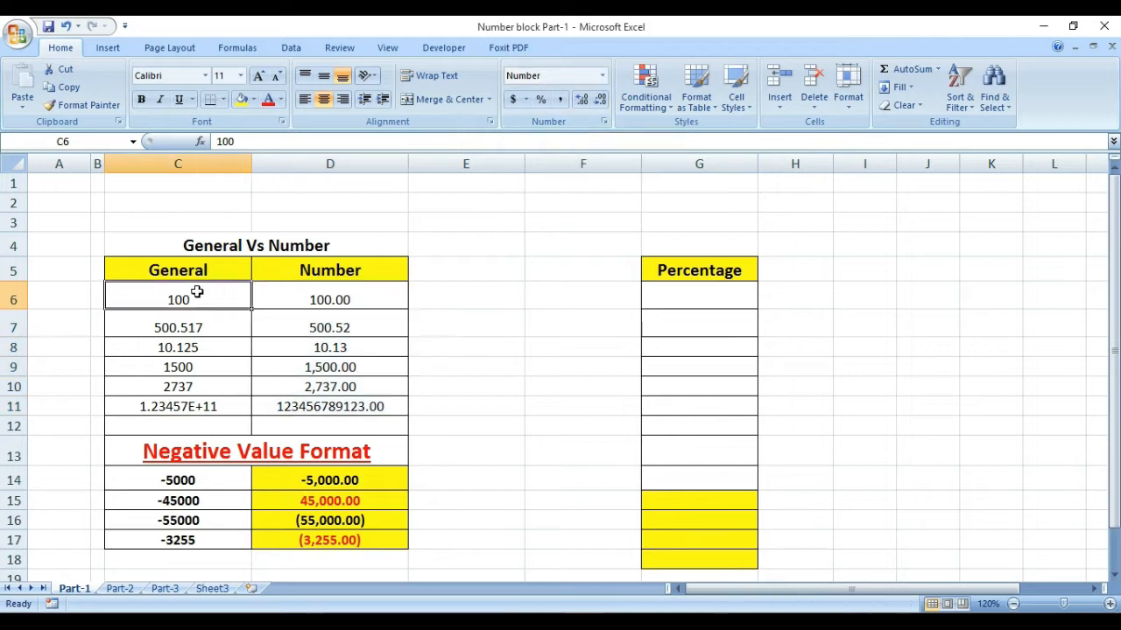
pyautogui.click(289, 295)
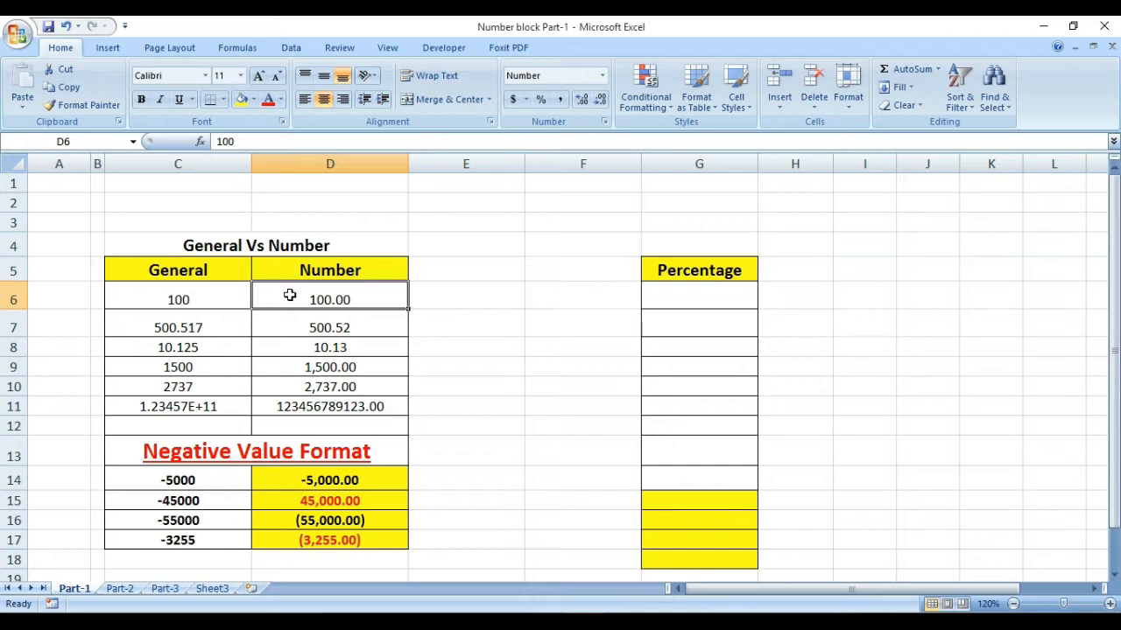
pyautogui.click(182, 296)
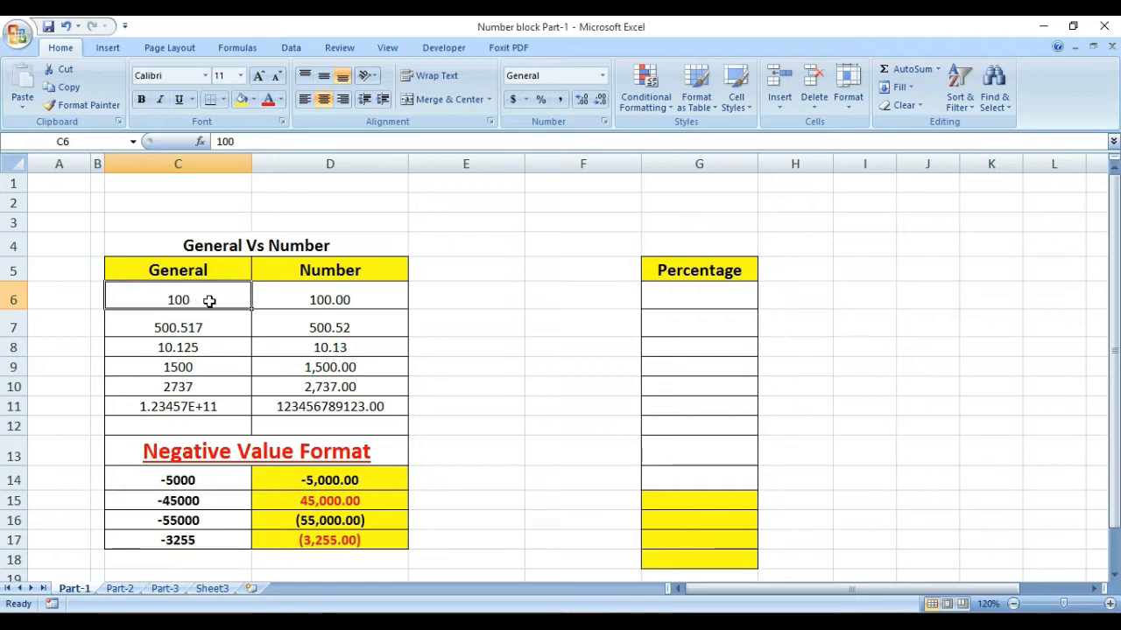
pyautogui.click(343, 295)
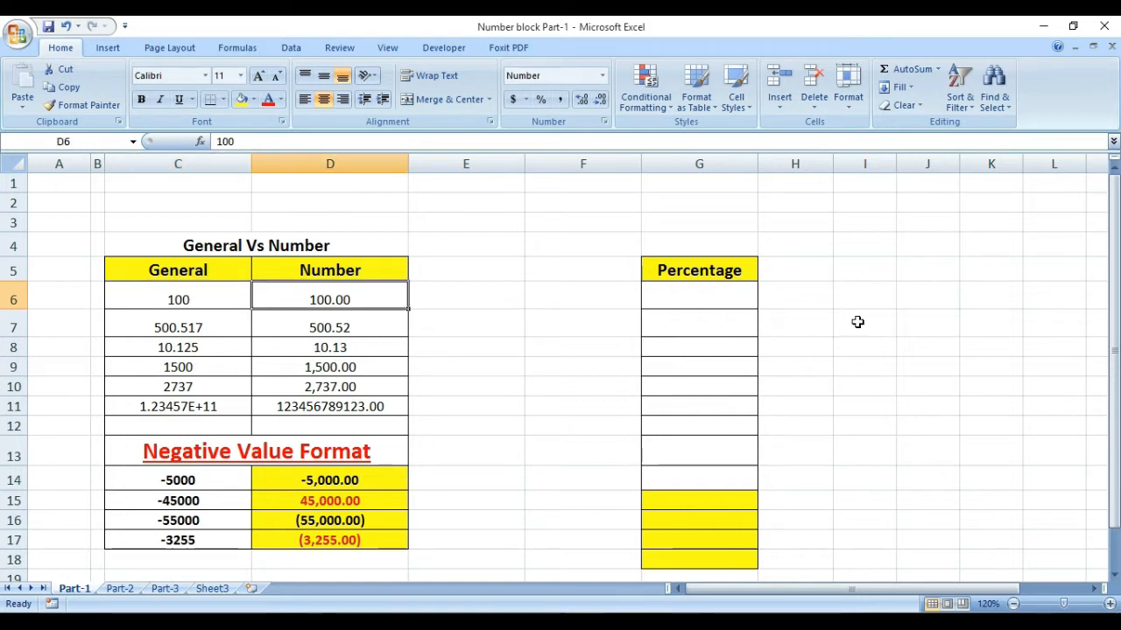
pyautogui.press('F2')
pyautogui.press('Return')
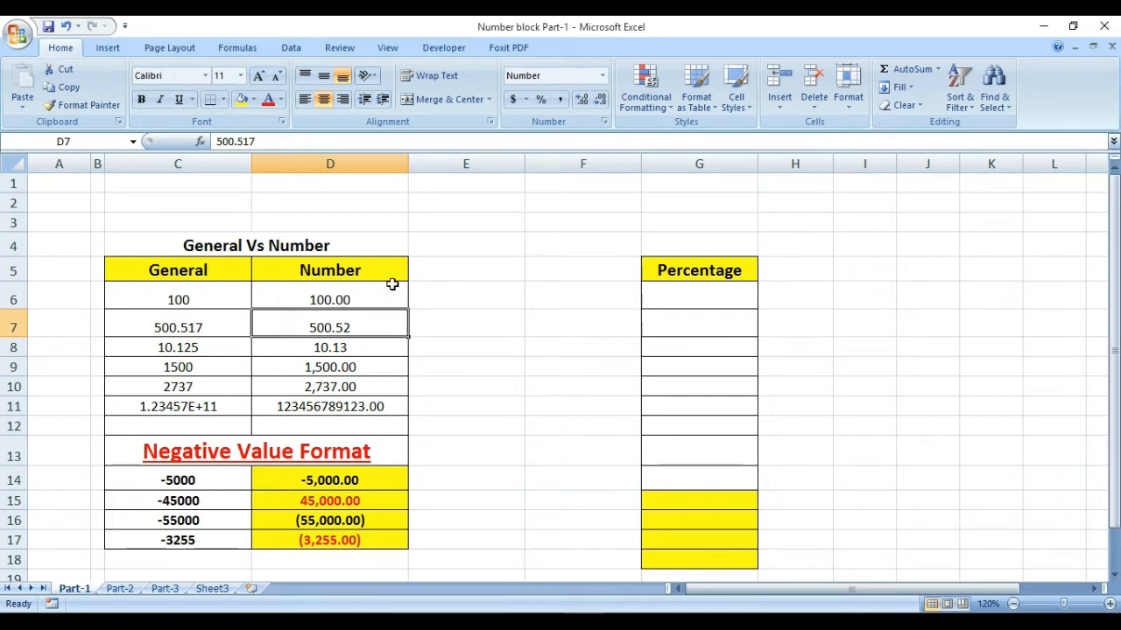
# Step: Re-enter 500.517 in the General column cell C7
pyautogui.click(187, 320)
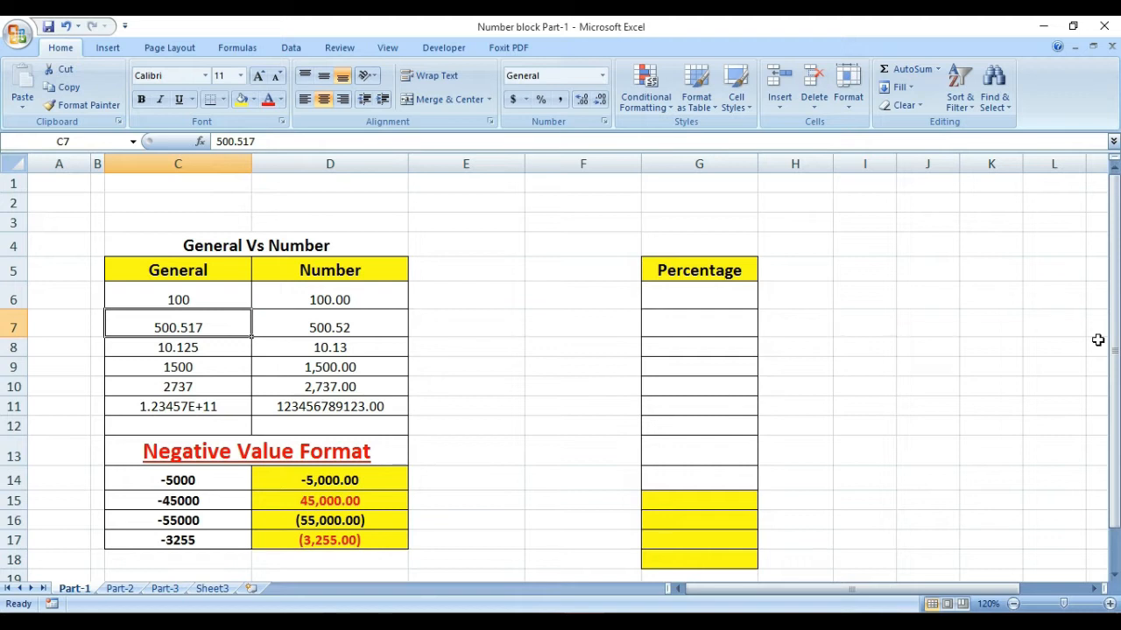
pyautogui.write('500.')
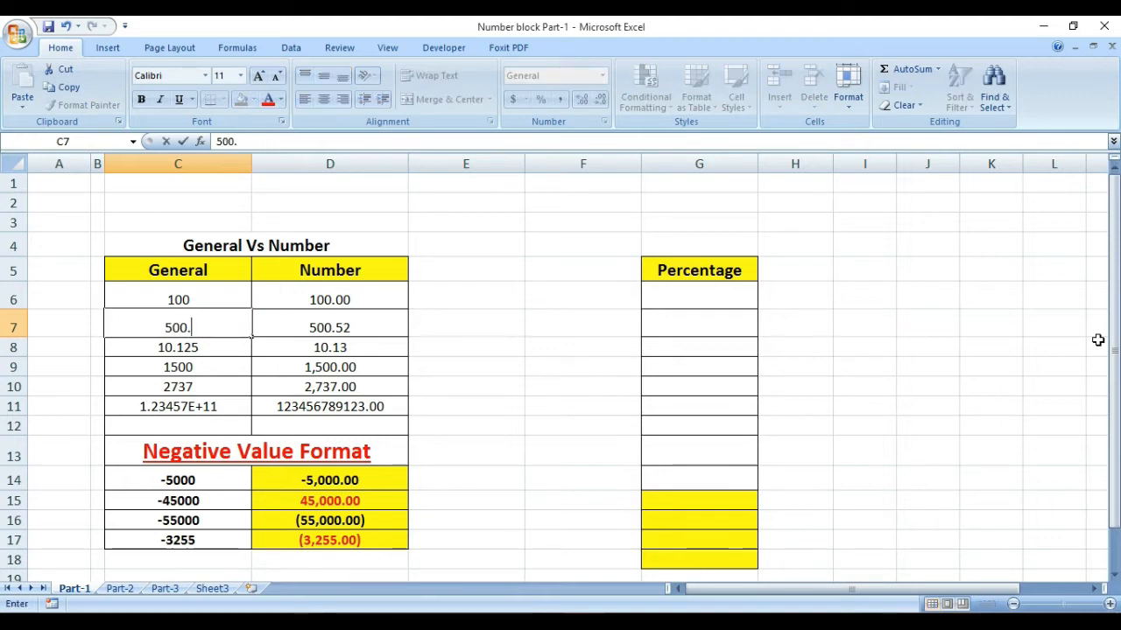
pyautogui.write('517')
pyautogui.press('Return')
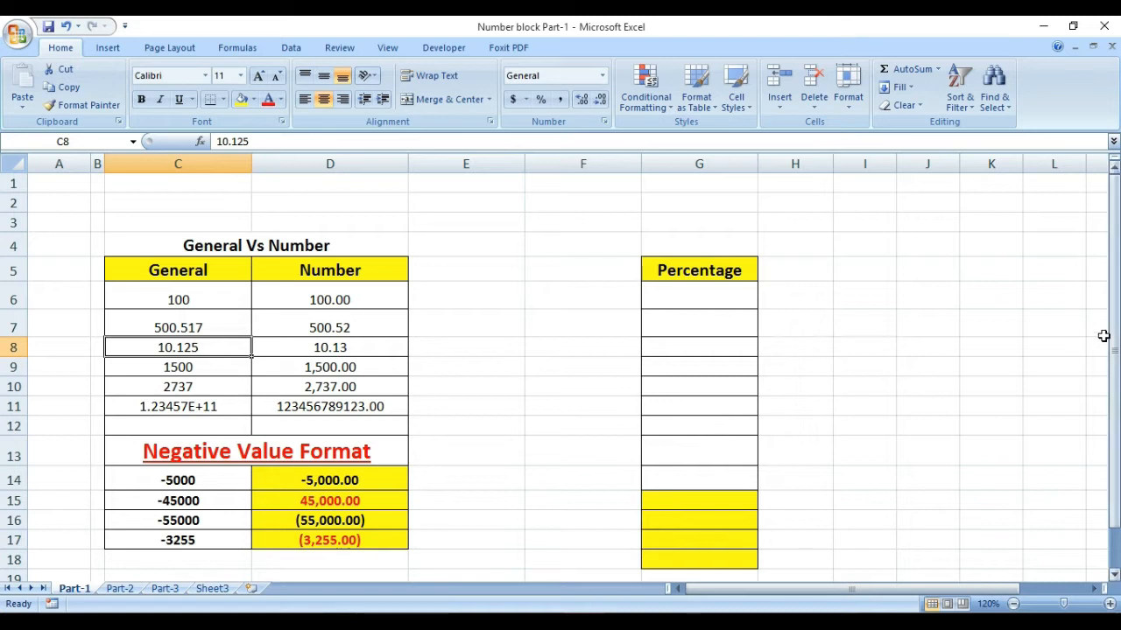
# Step: Enter 500.517 in the Number column cell D7
pyautogui.click(344, 330)
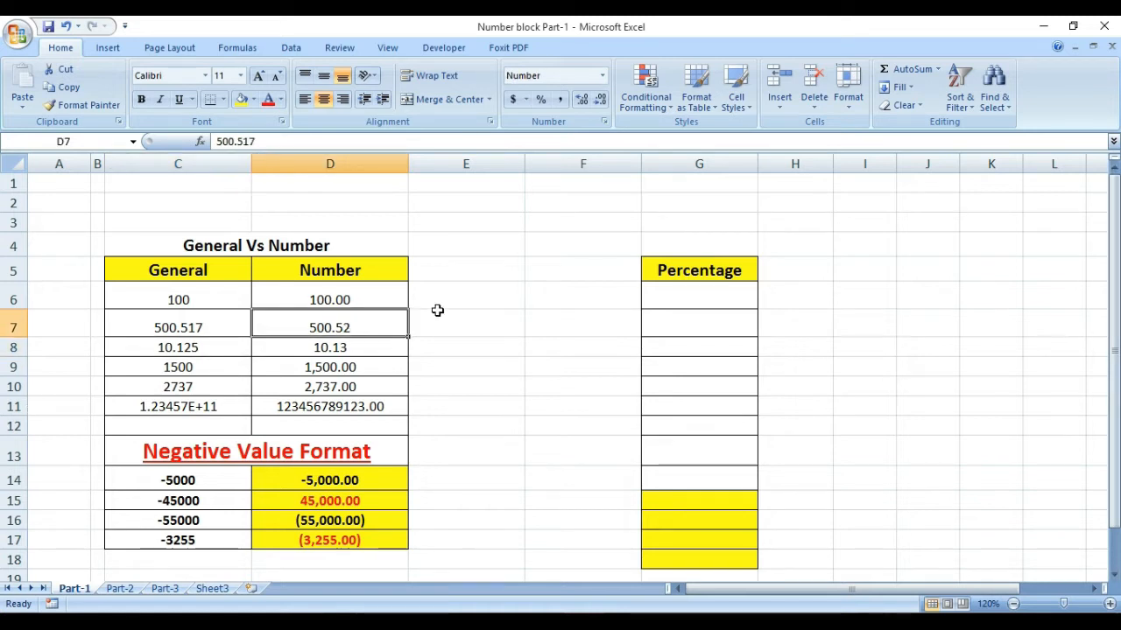
pyautogui.write('500')
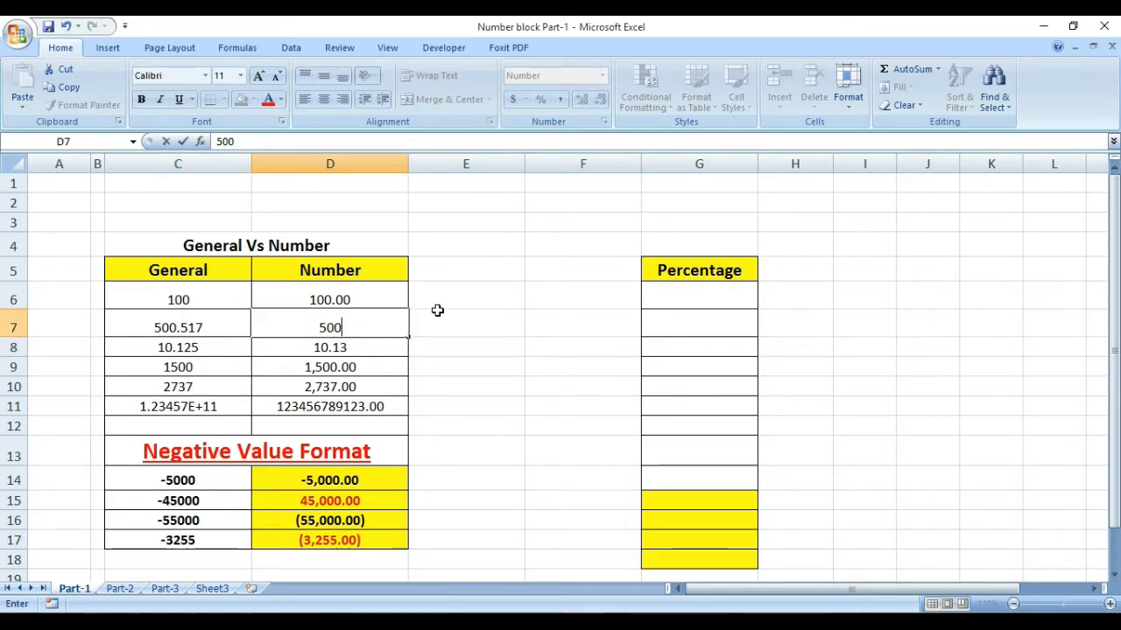
pyautogui.write('.517')
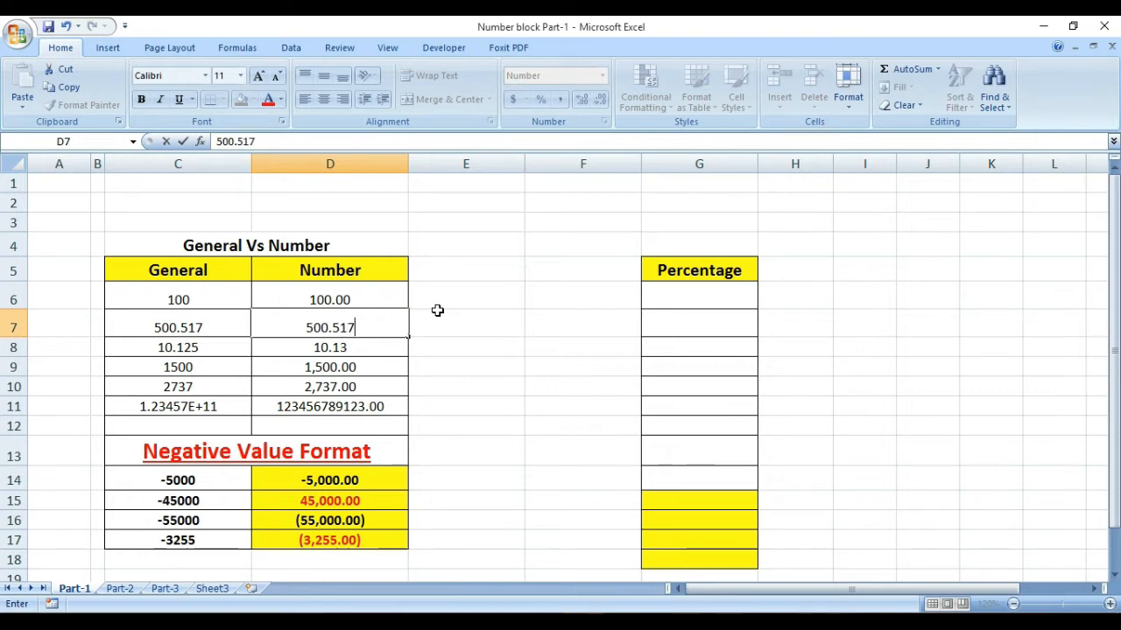
pyautogui.press('Return')
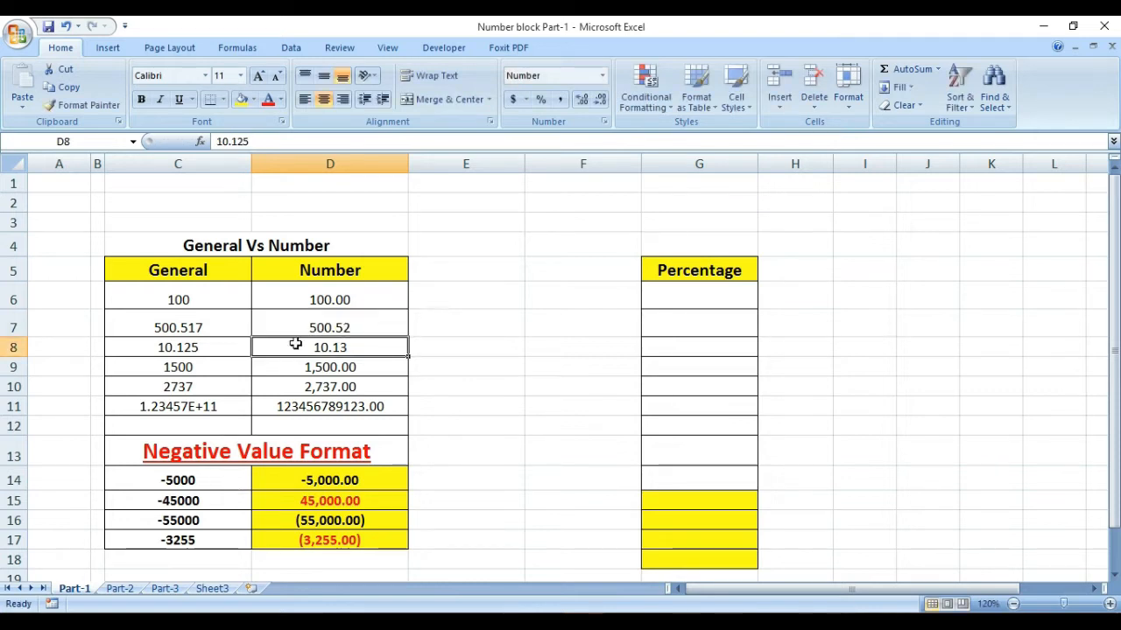
# Step: Re-enter 10.125 in the General column cell C8
pyautogui.click(366, 326)
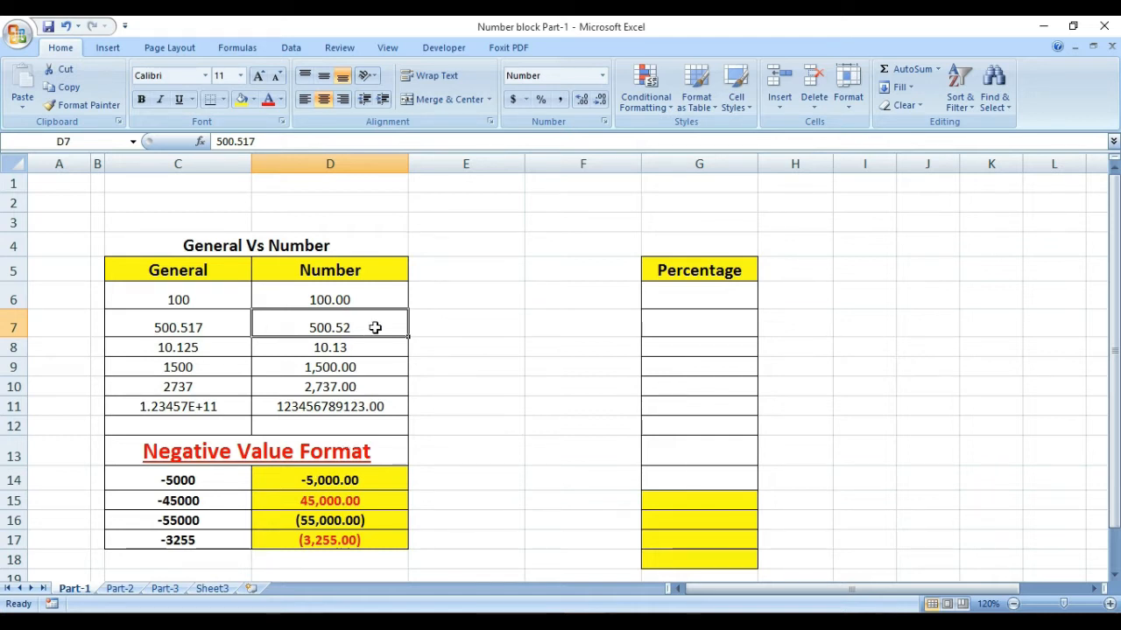
pyautogui.click(162, 353)
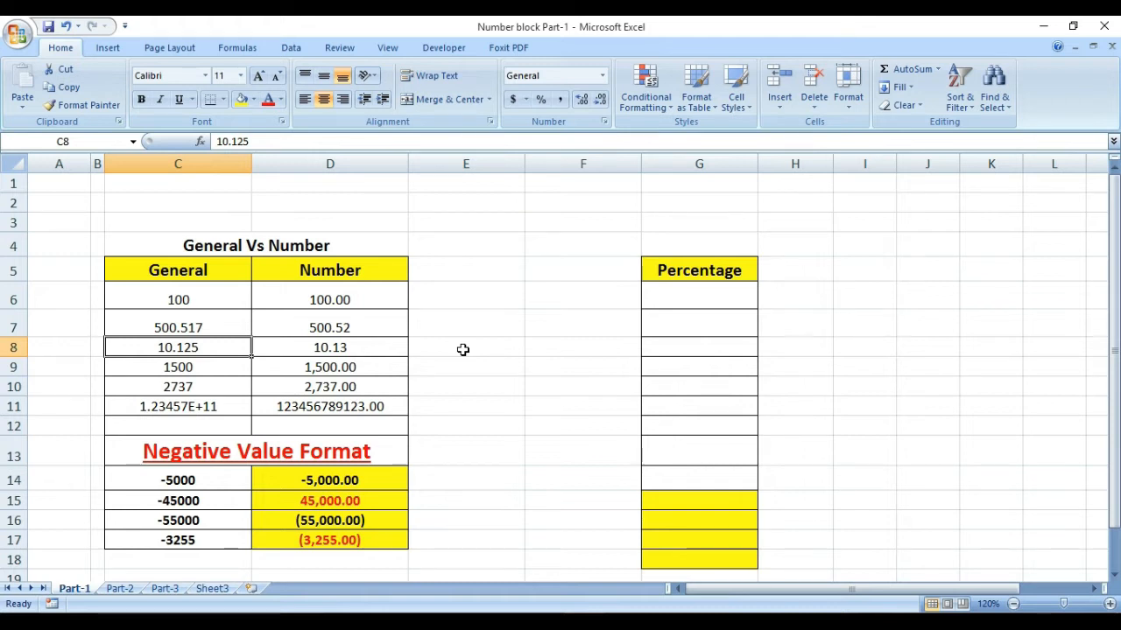
pyautogui.write('10.12')
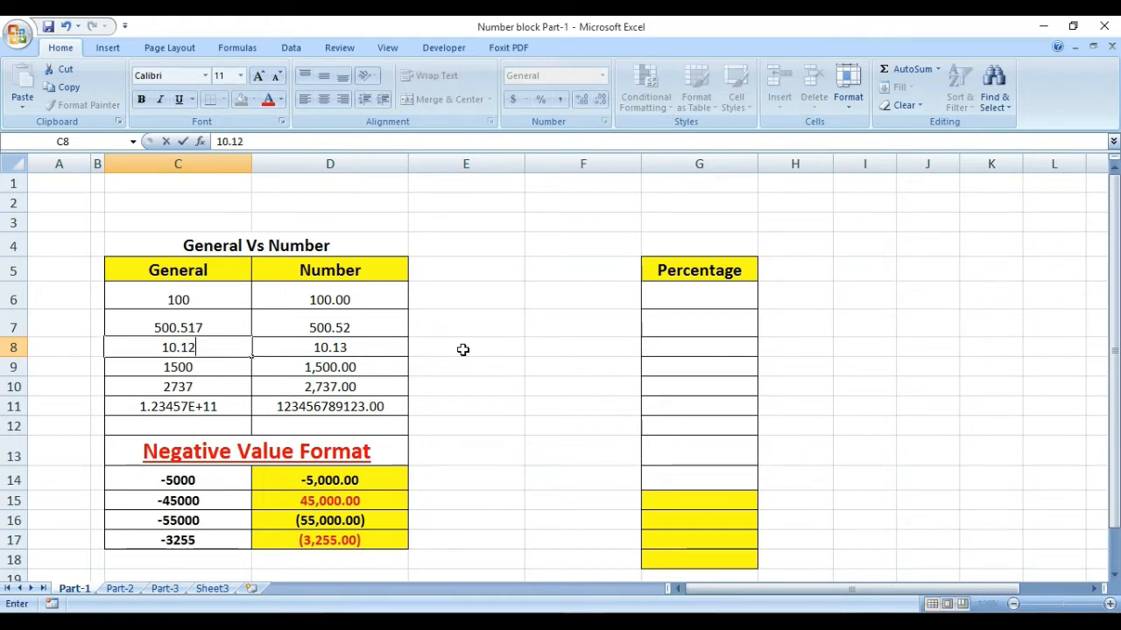
pyautogui.write('5')
pyautogui.press('Return')
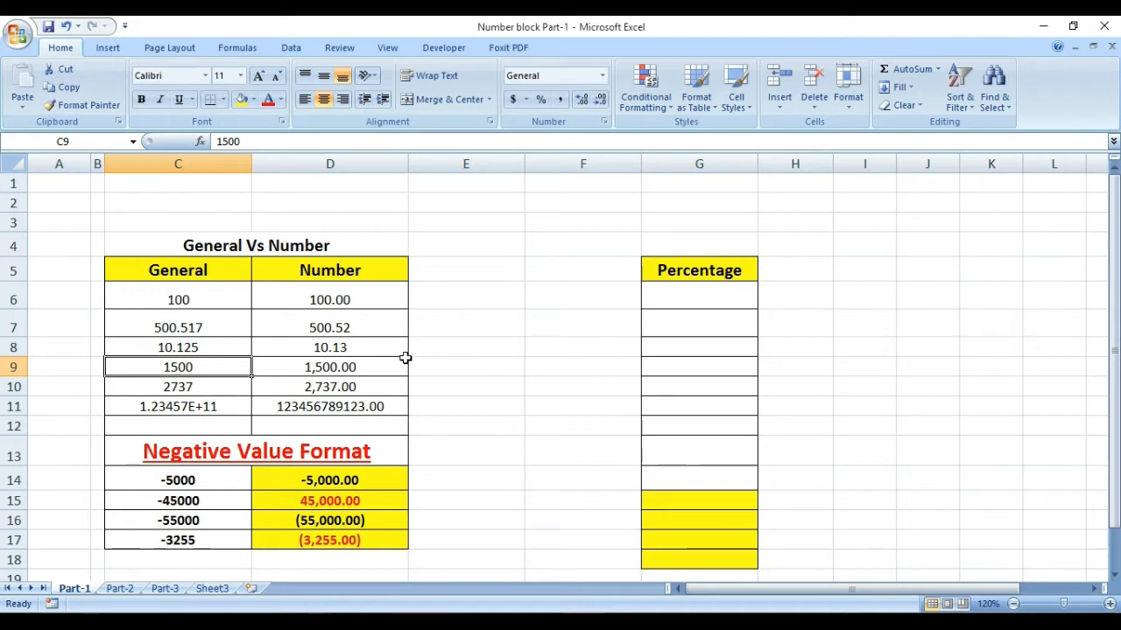
# Step: Enter 10.125 in the Number column cell D8
pyautogui.click(375, 353)
pyautogui.write('10.125')
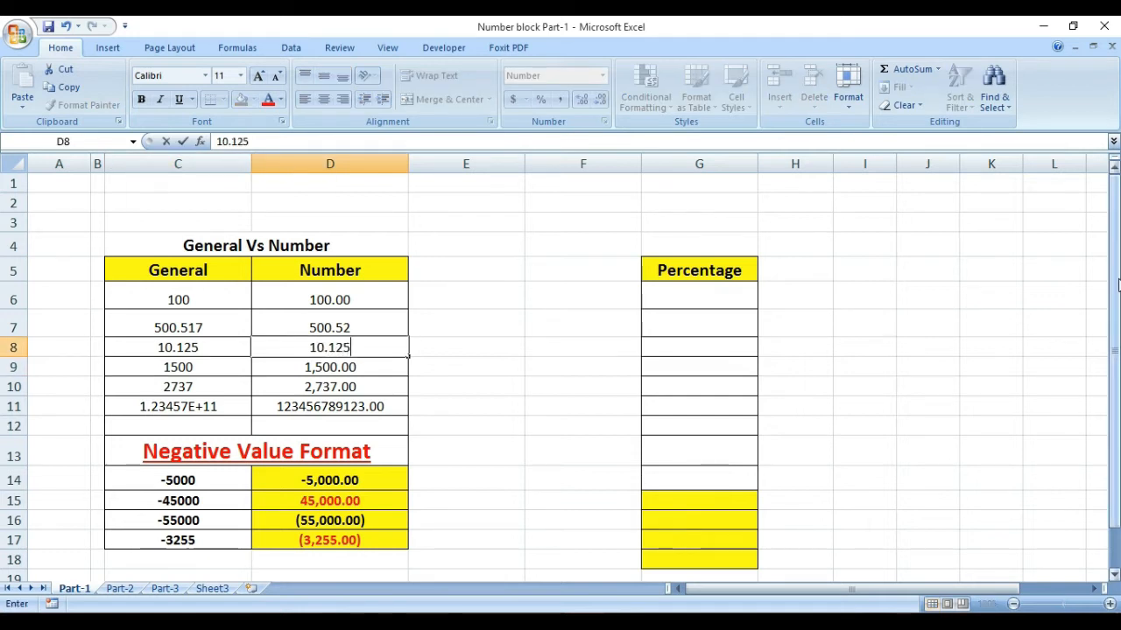
pyautogui.press('Return')
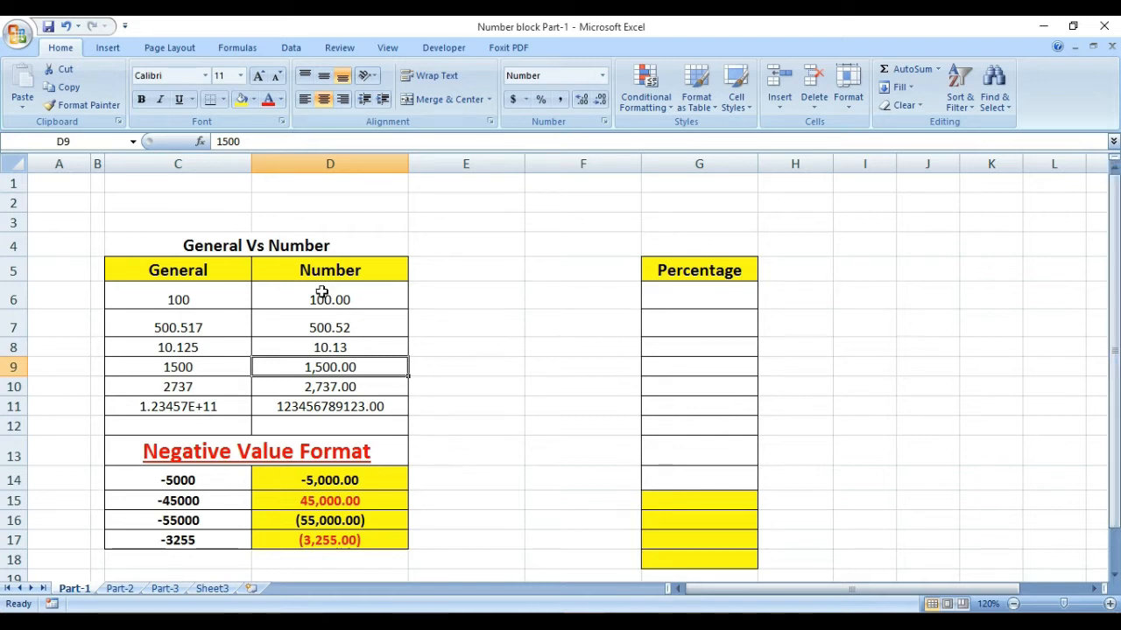
# Step: Compare the 1500 cells and re-enter 1500 in the Number column cell D9
pyautogui.click(184, 366)
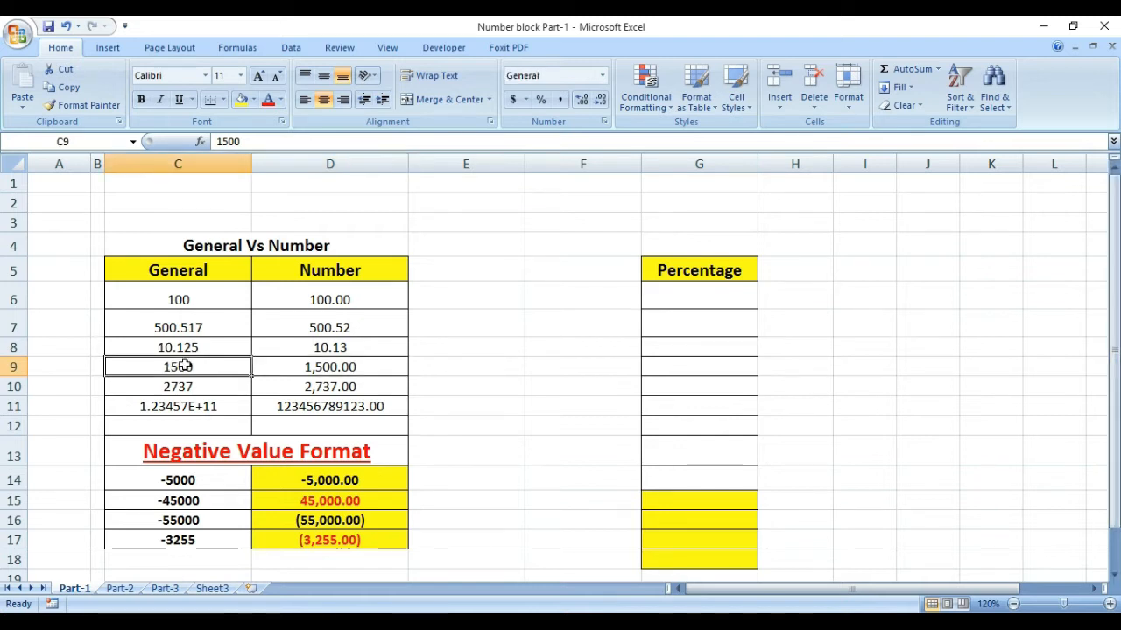
pyautogui.click(322, 372)
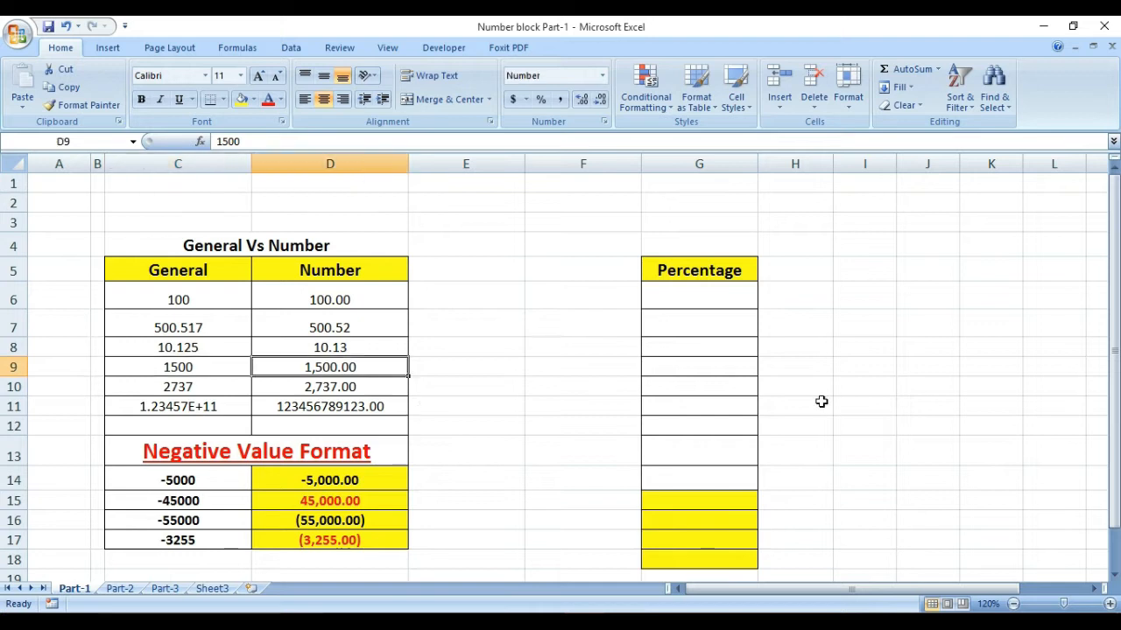
pyautogui.press('F2')
pyautogui.press('BackSpace')
pyautogui.write('0')
pyautogui.press('Return')
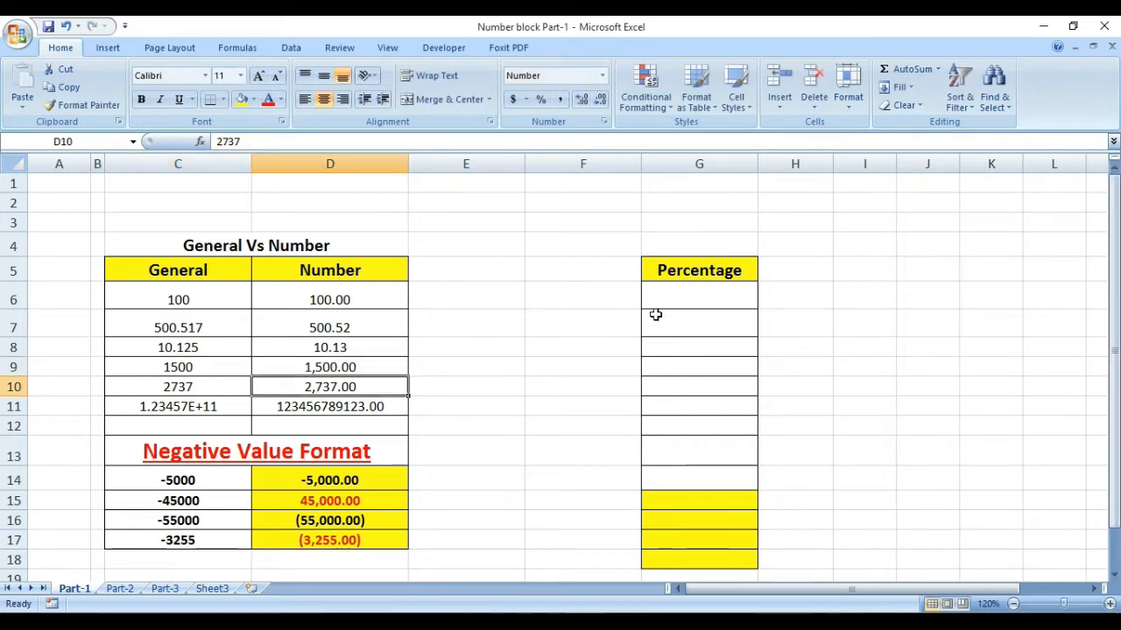
pyautogui.click(313, 367)
pyautogui.click(205, 387)
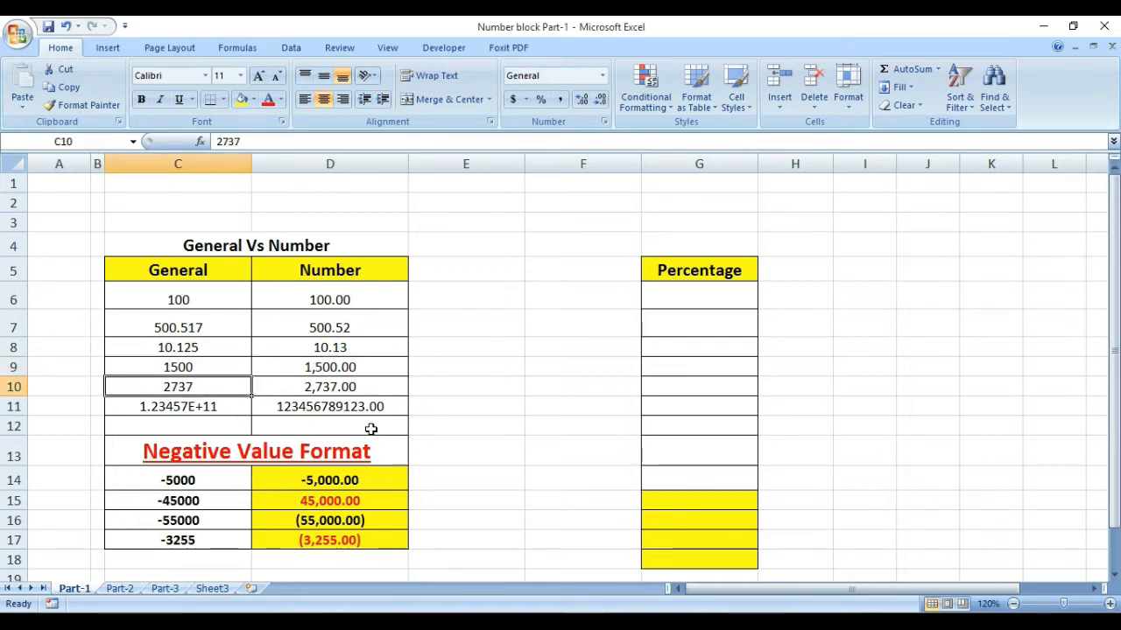
pyautogui.click(366, 386)
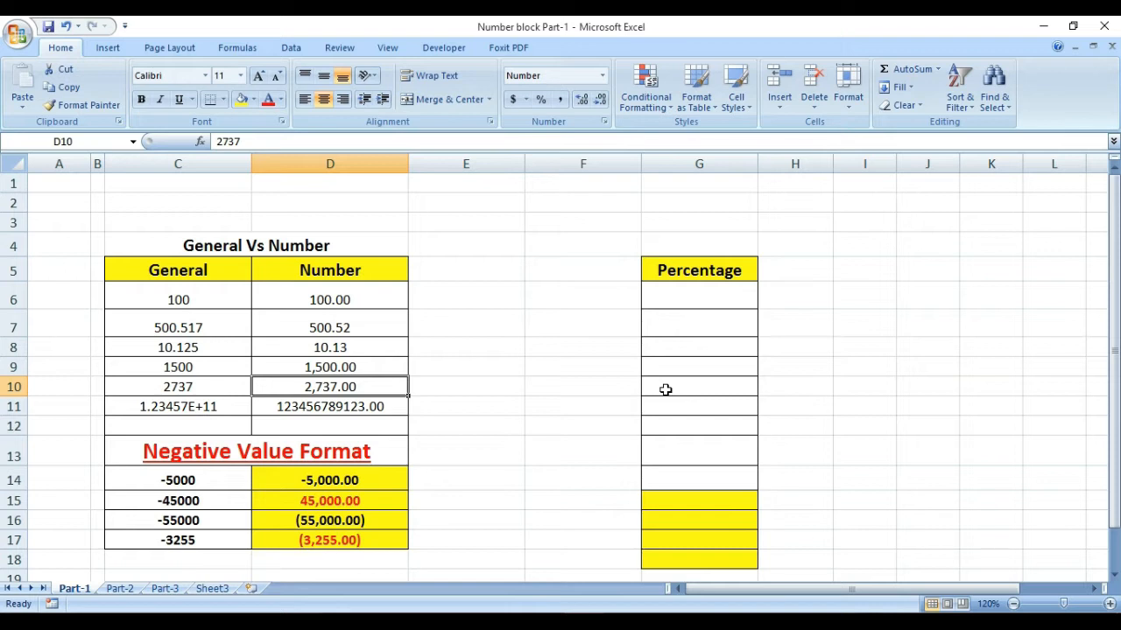
pyautogui.click(182, 408)
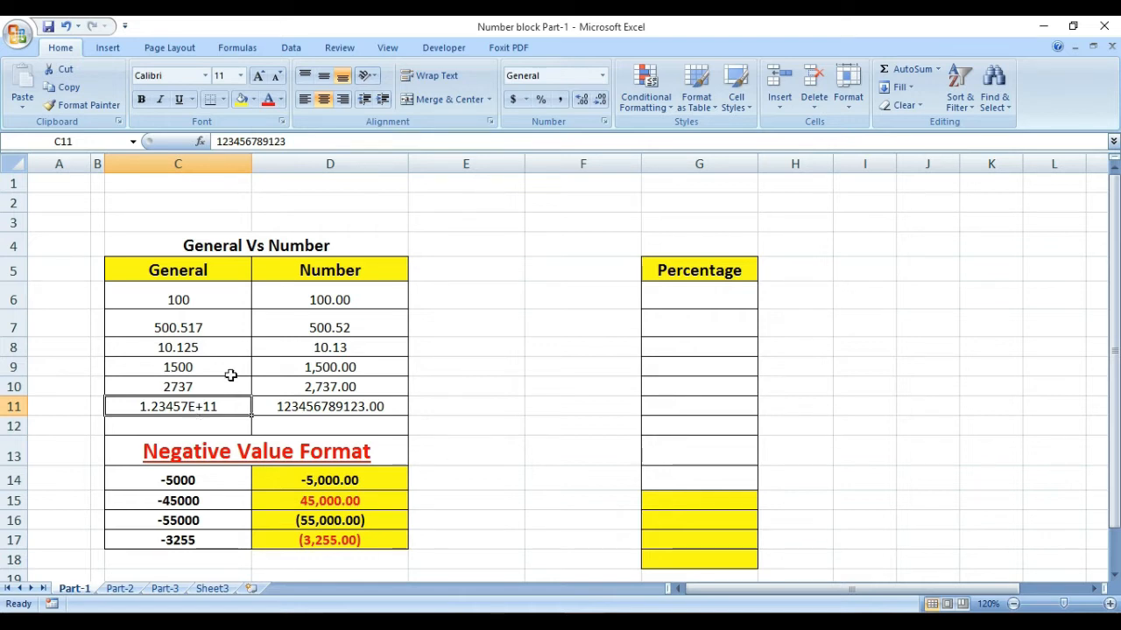
pyautogui.click(296, 408)
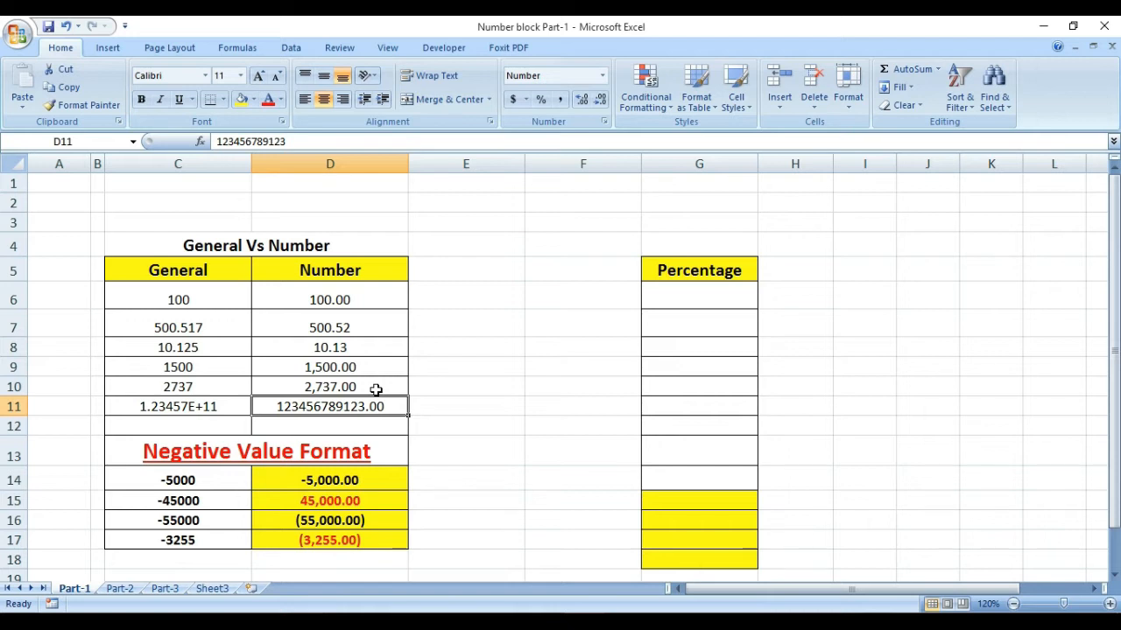
pyautogui.click(429, 299)
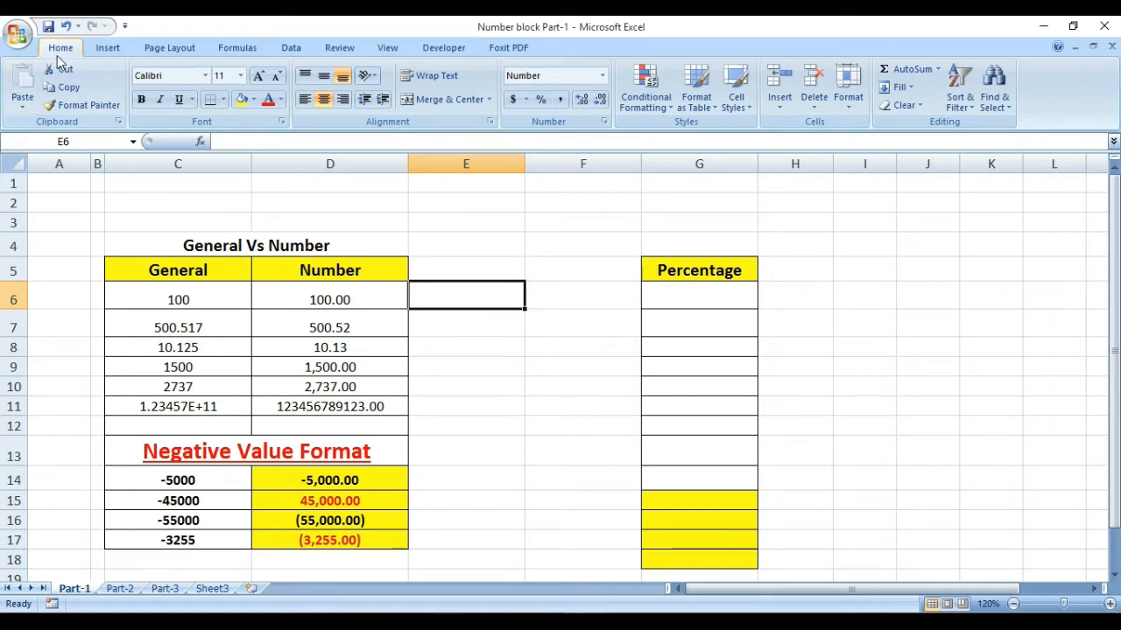
# Step: Open the full Format Cells options for cell E6, switch between General and Number, and adjust decimal places ending at 2
pyautogui.click(603, 77)
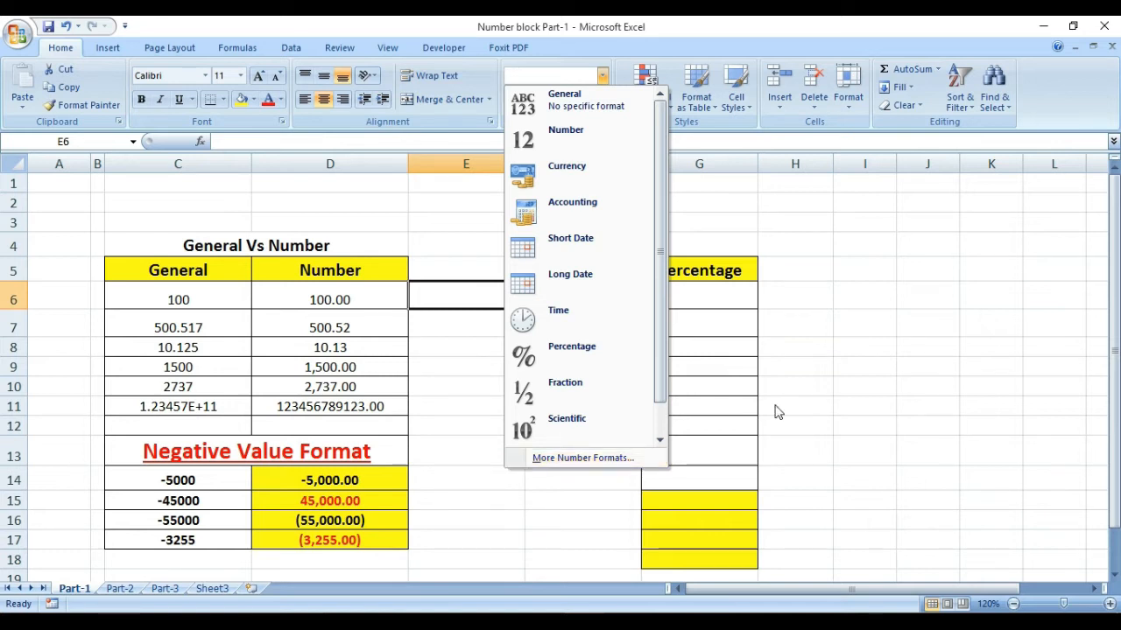
pyautogui.click(561, 466)
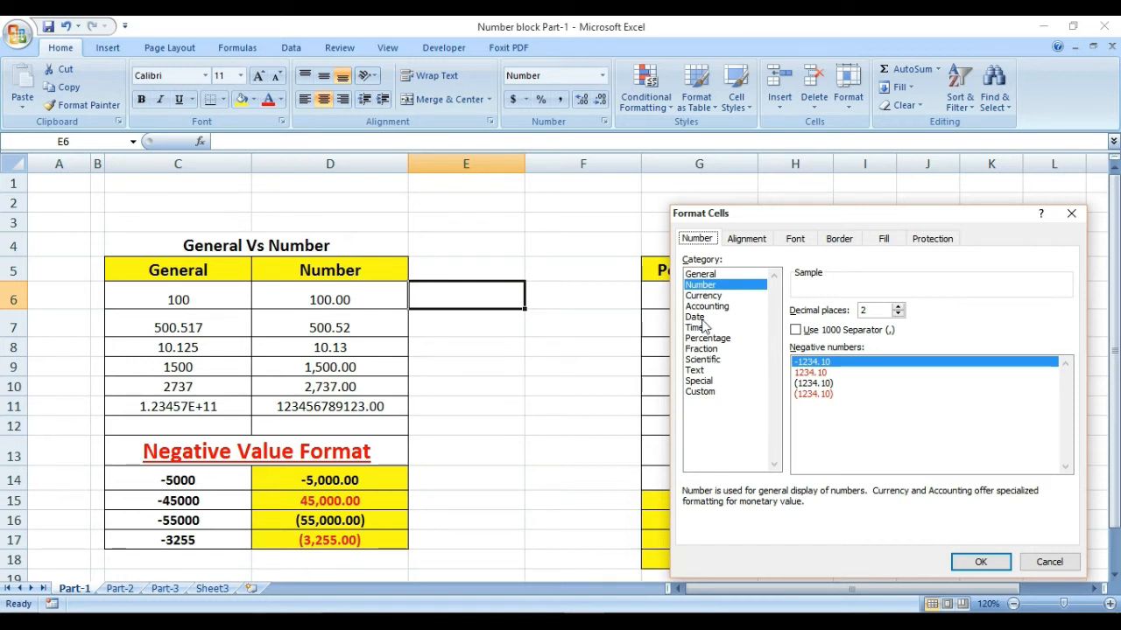
pyautogui.click(714, 276)
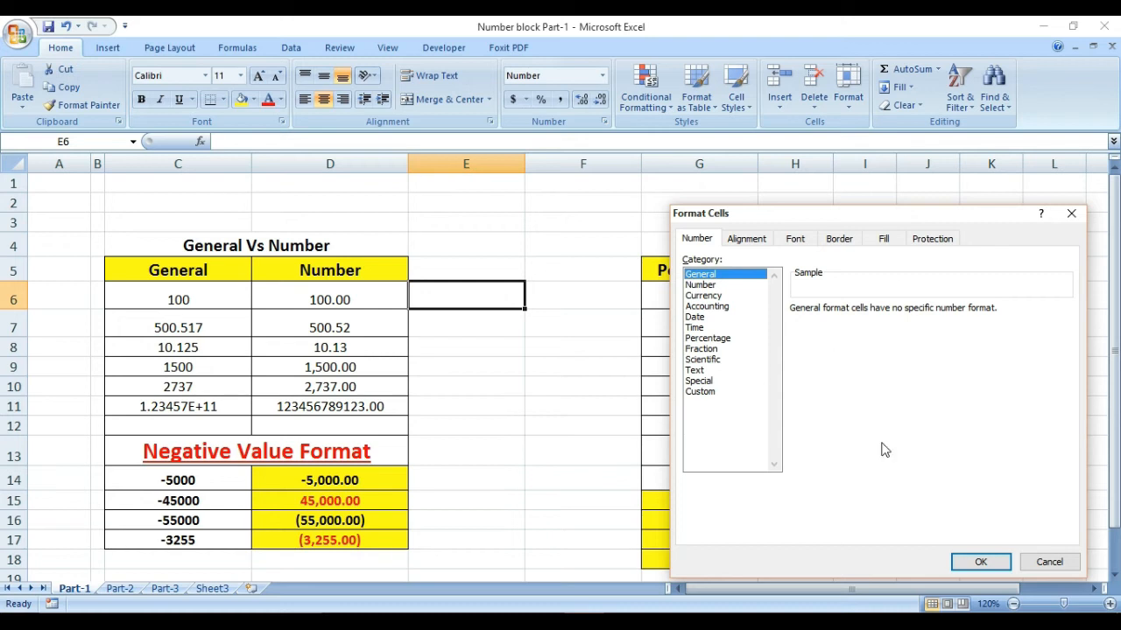
pyautogui.click(700, 284)
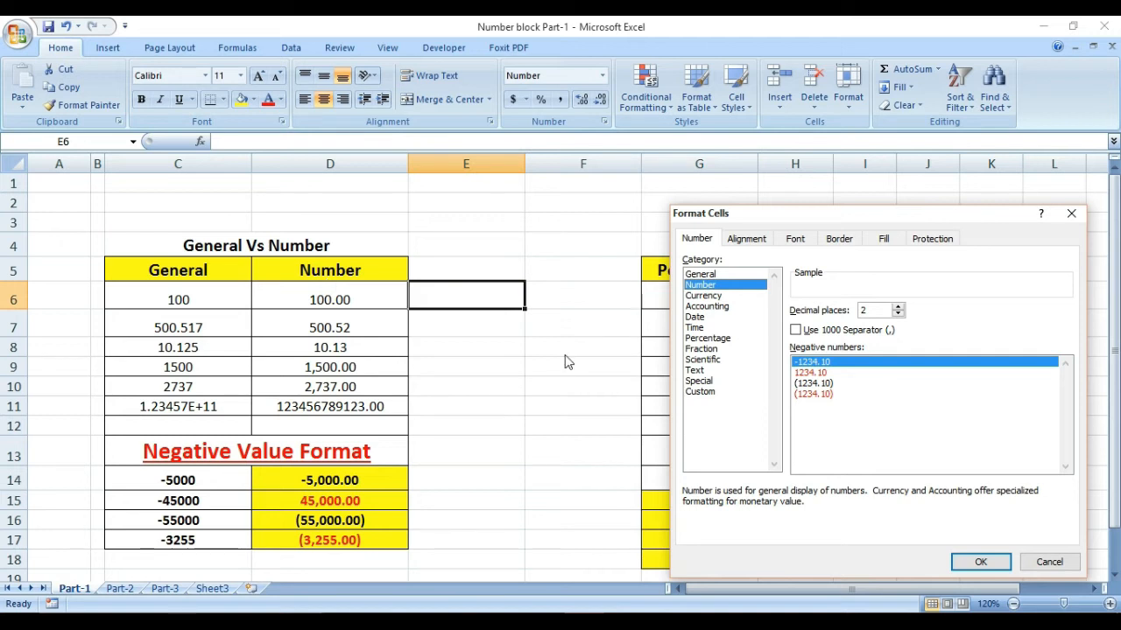
pyautogui.click(897, 308)
pyautogui.click(897, 308)
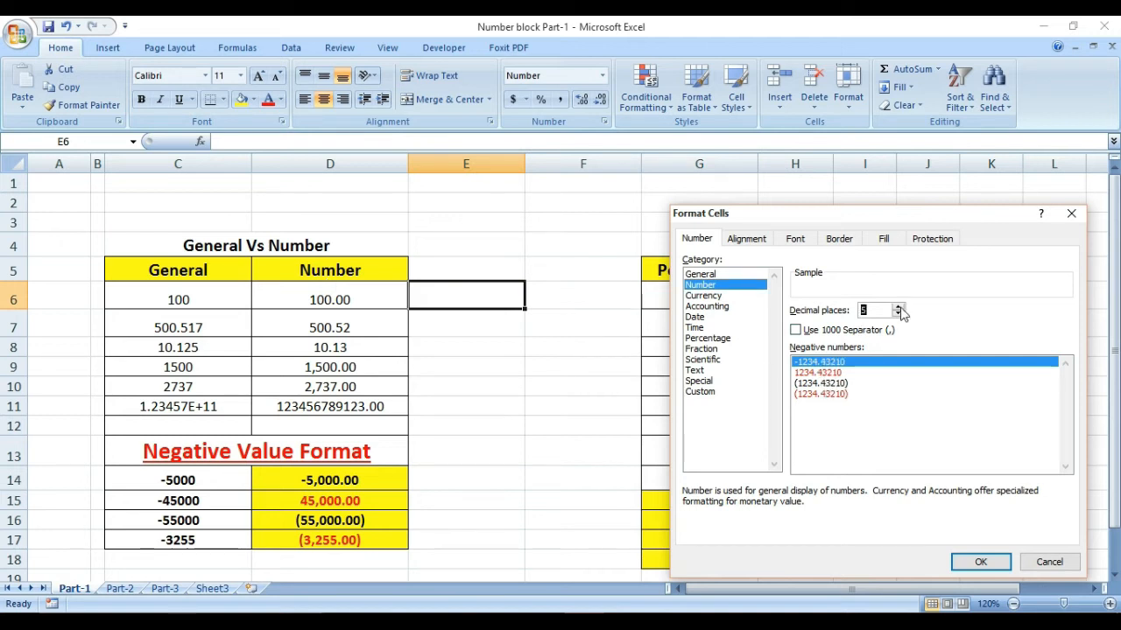
pyautogui.click(897, 308)
pyautogui.click(897, 308)
pyautogui.click(897, 314)
pyautogui.click(897, 314)
pyautogui.click(898, 314)
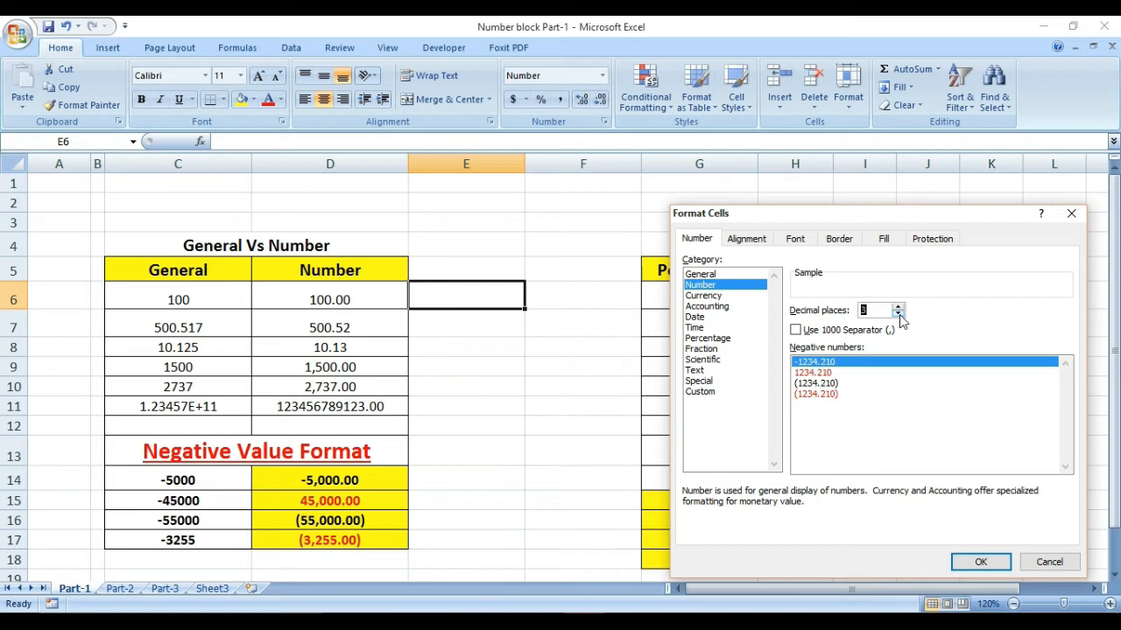
pyautogui.click(897, 314)
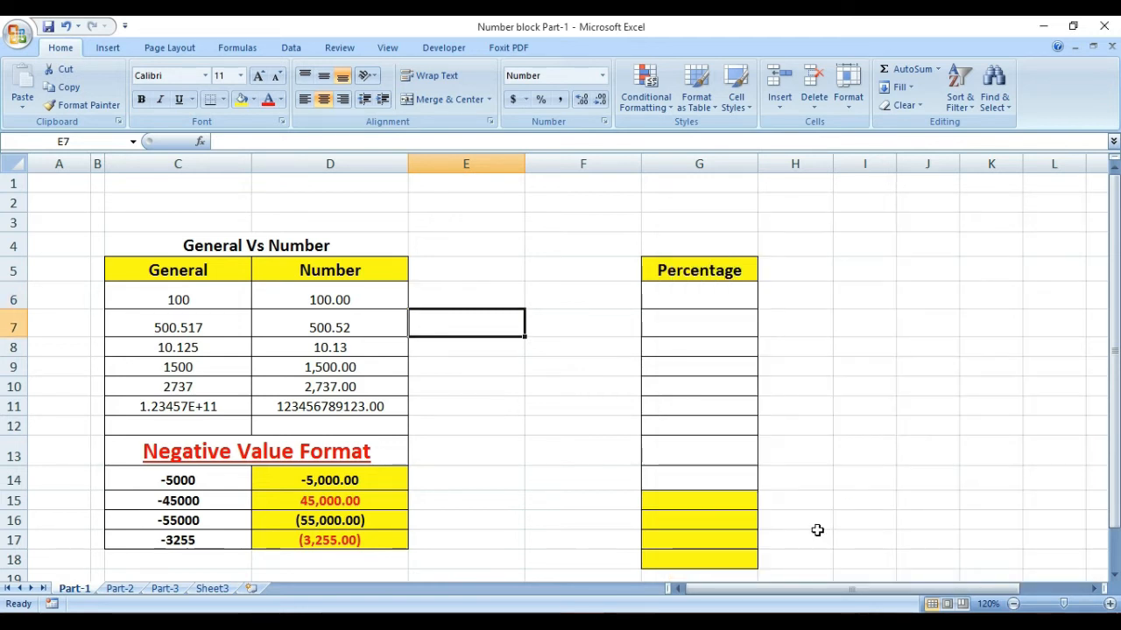
# Step: Enter 200 in cell E7
pyautogui.write('200')
pyautogui.press('Return')
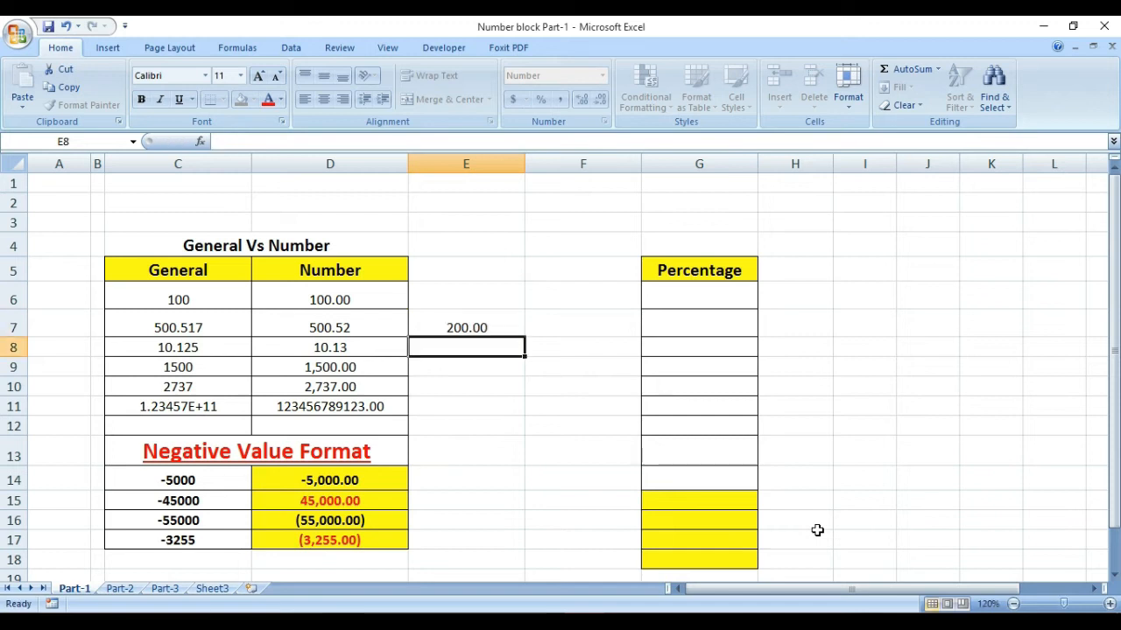
# Step: Turn on the 1000 separator in the Number format of cell E7
pyautogui.click(457, 322)
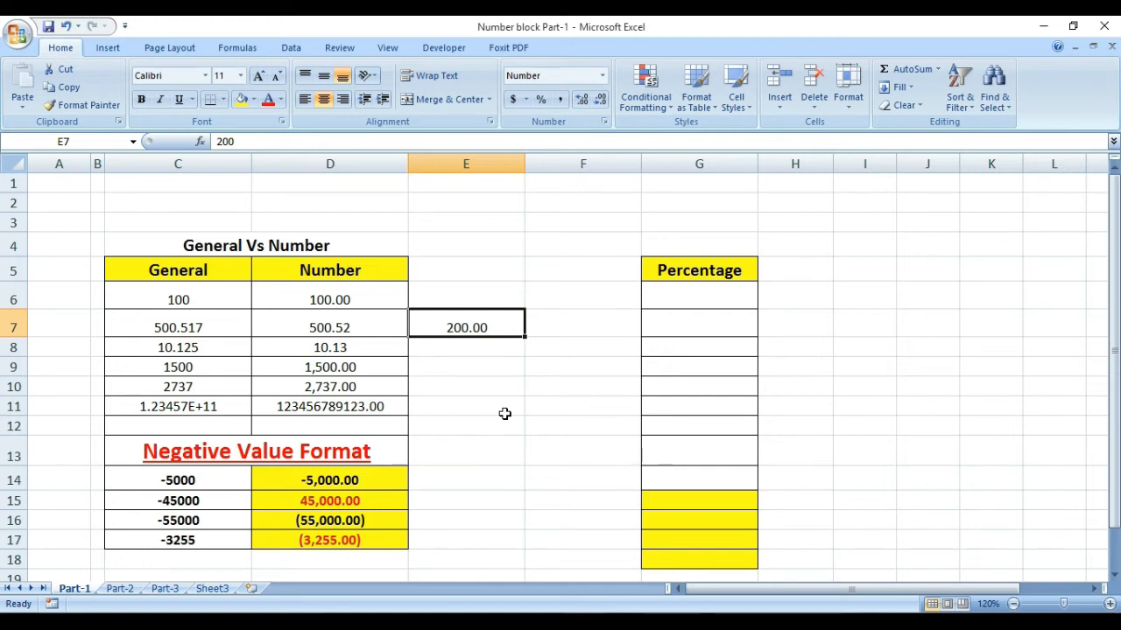
pyautogui.hotkey('ctrl', '1')
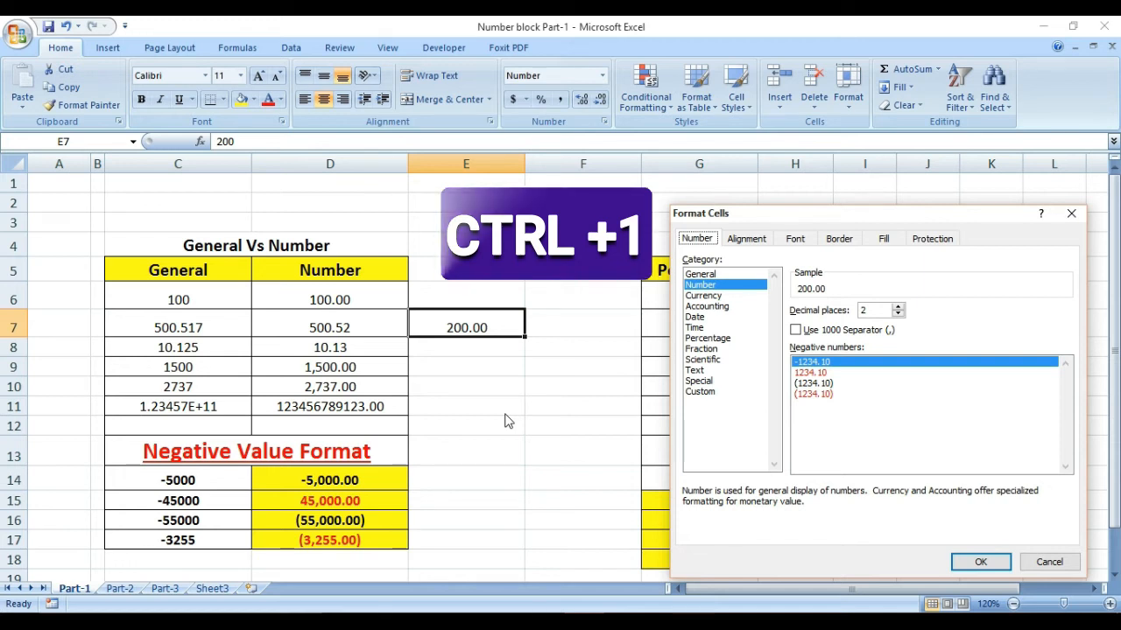
pyautogui.click(796, 332)
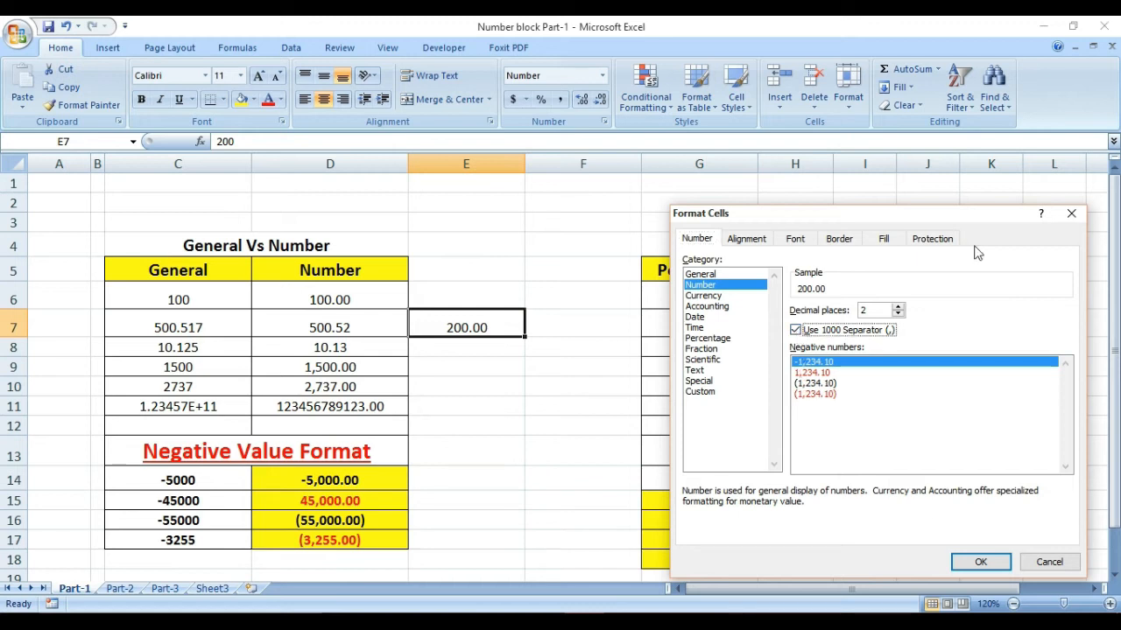
pyautogui.click(979, 562)
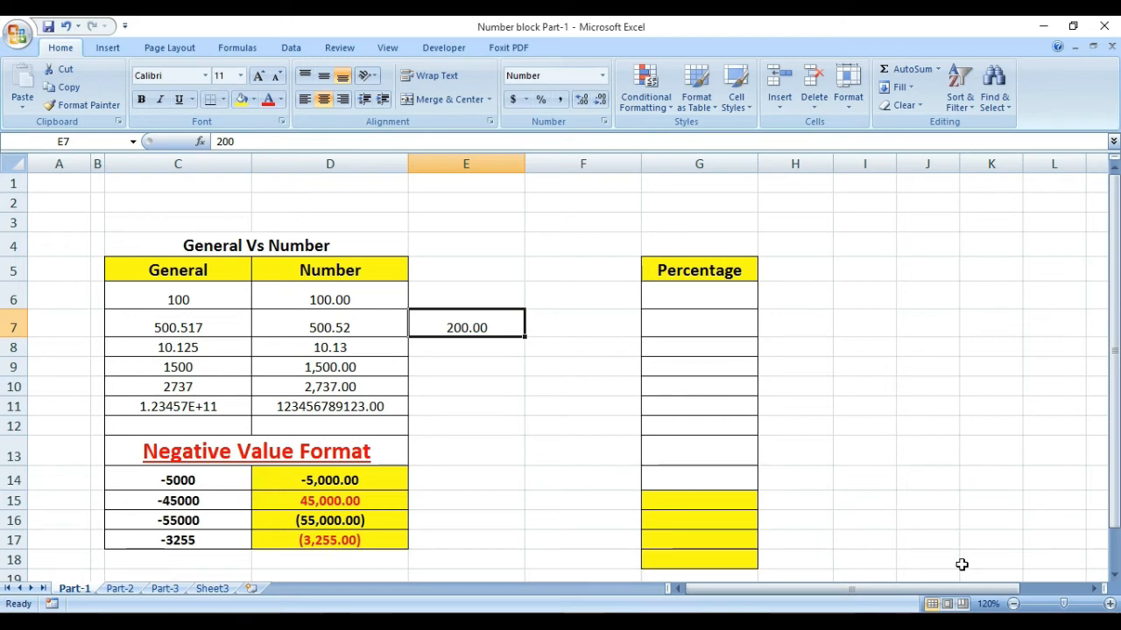
# Step: Enter 1000 in cell E7, then overwrite it with 1,428
pyautogui.write('1000')
pyautogui.press('Return')
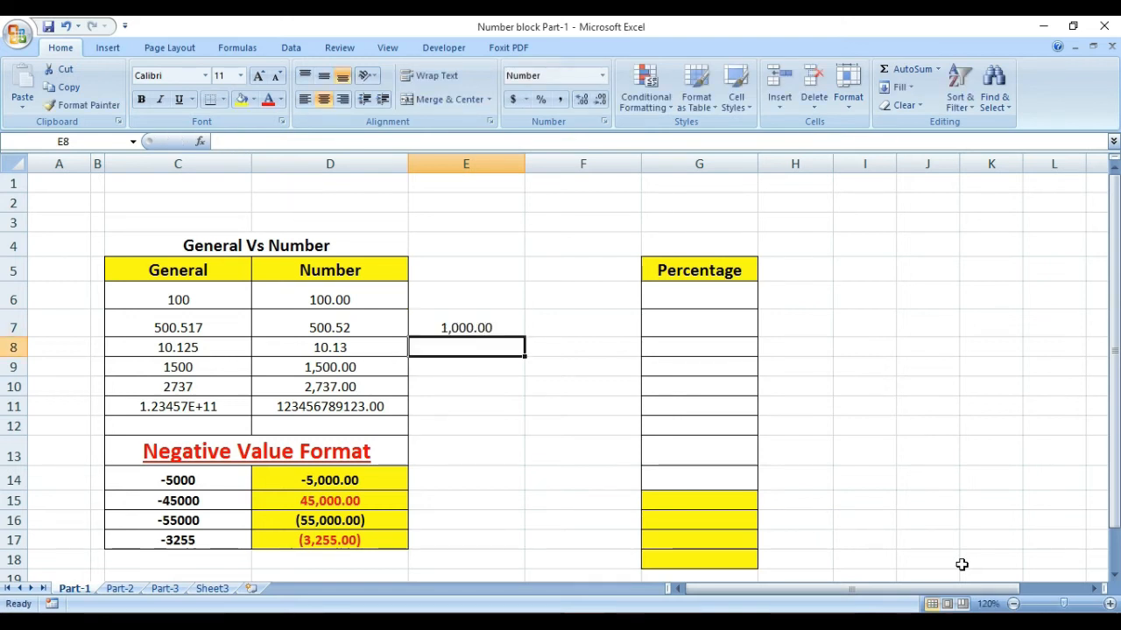
pyautogui.click(492, 326)
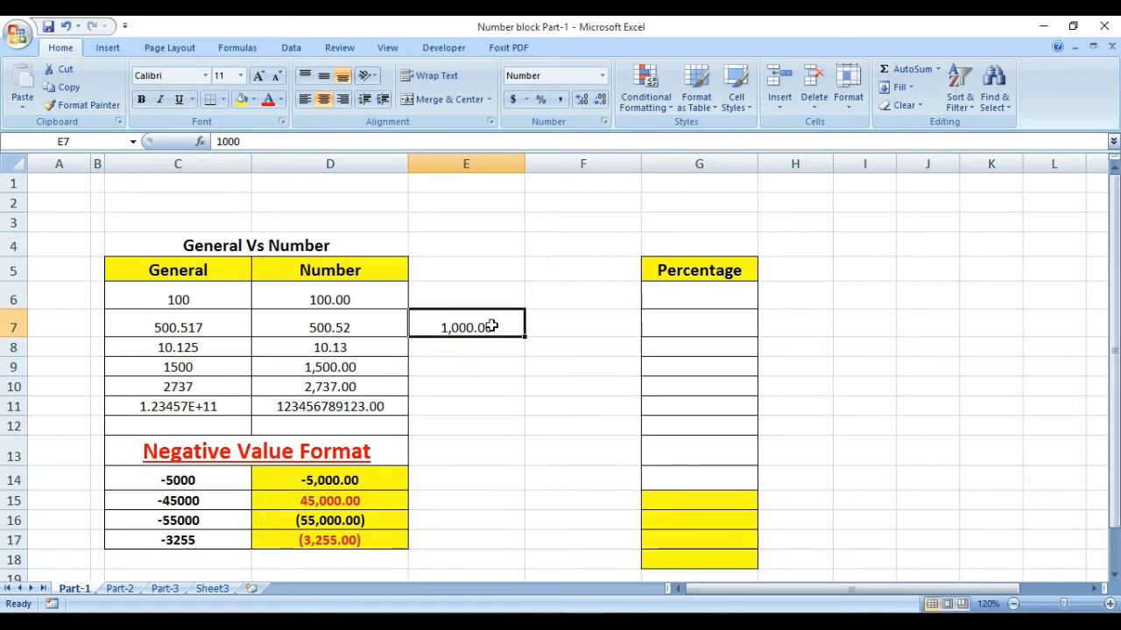
pyautogui.write('1,428')
pyautogui.press('Return')
# Step: Inspect the value in cell E7 and the negative value cells in column D
pyautogui.click(453, 380)
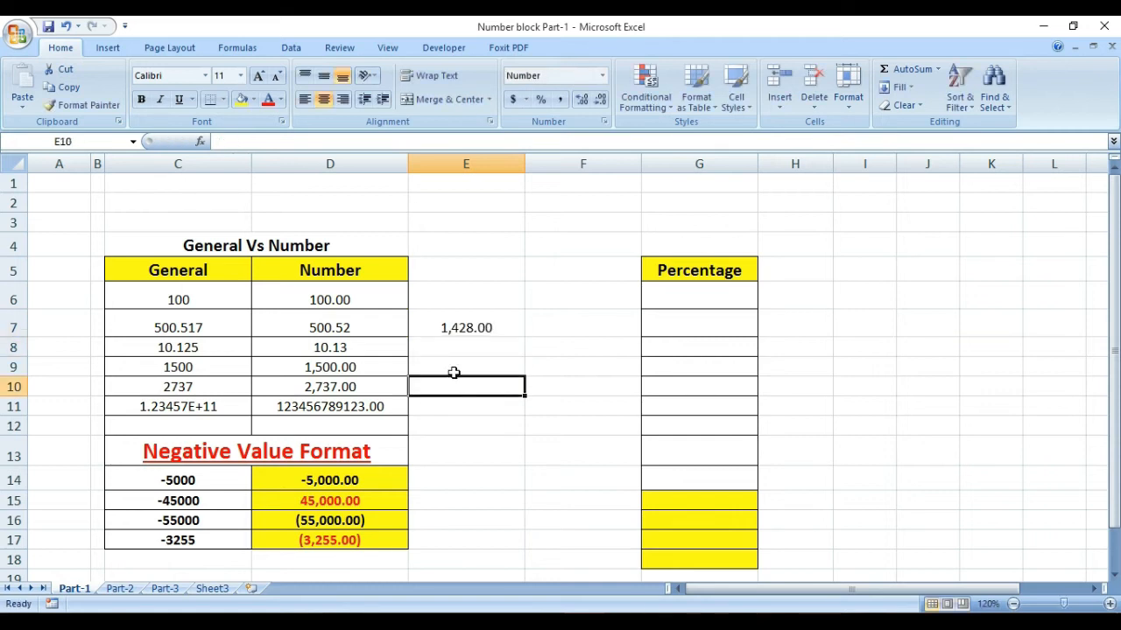
pyautogui.press('Up')
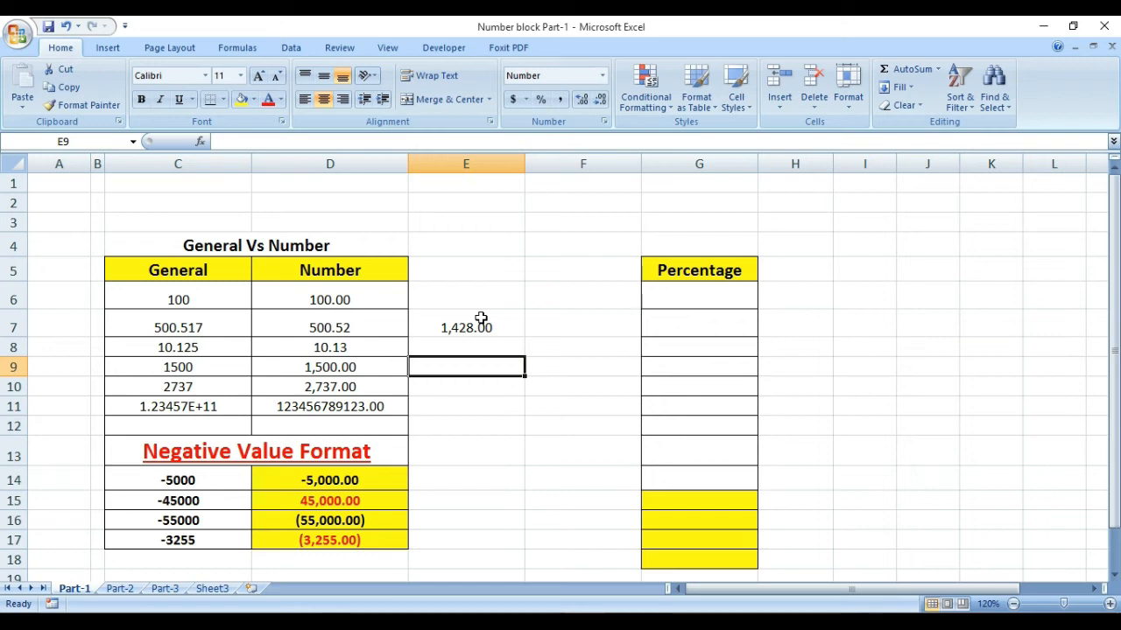
pyautogui.click(473, 325)
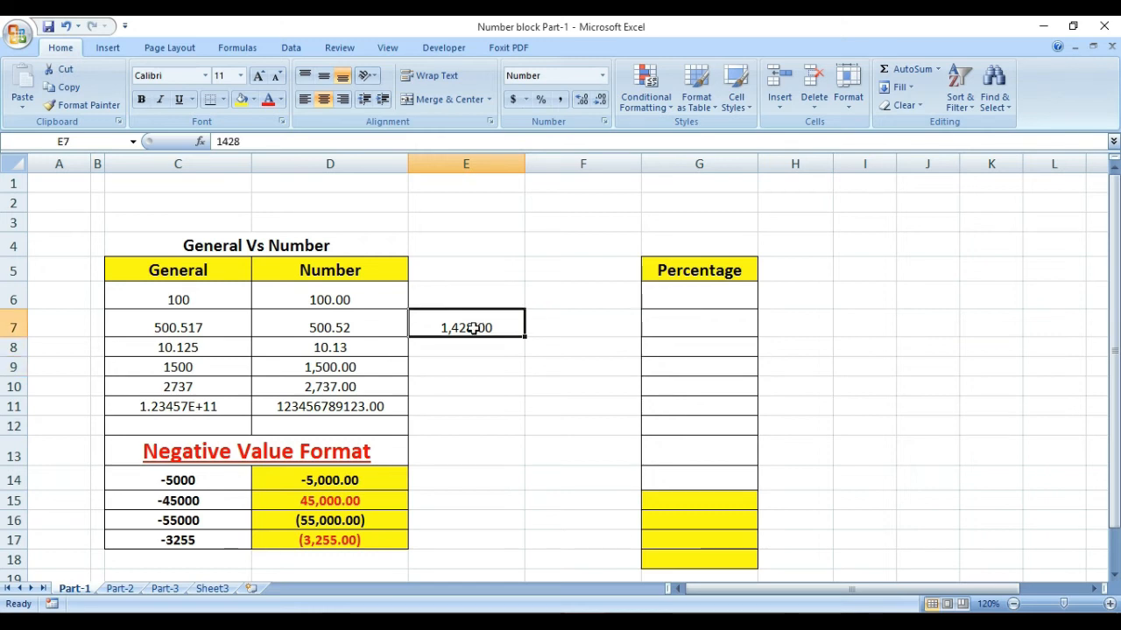
pyautogui.click(464, 394)
pyautogui.press('Up')
pyautogui.press('Up')
pyautogui.press('Up')
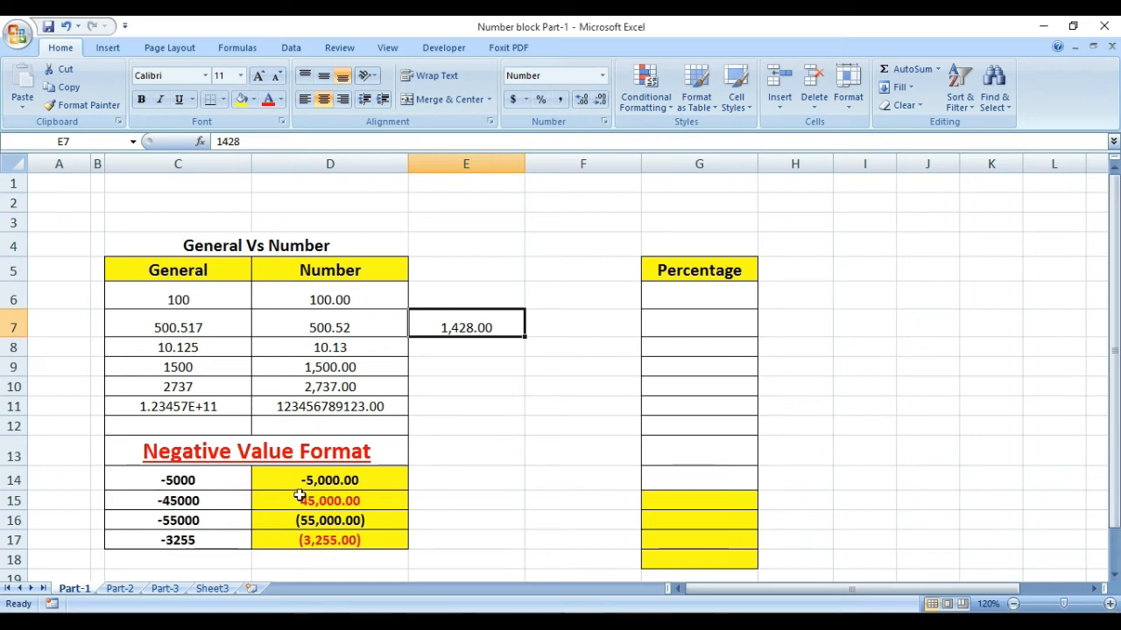
pyautogui.click(360, 539)
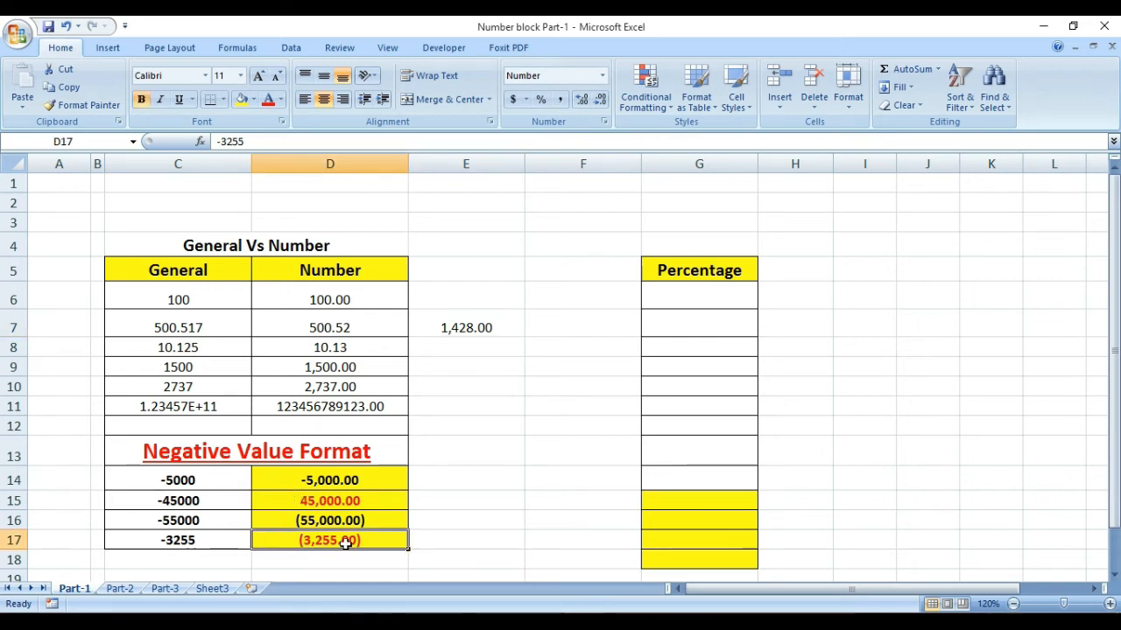
# Step: Apply the Number format to cell E14
pyautogui.click(509, 471)
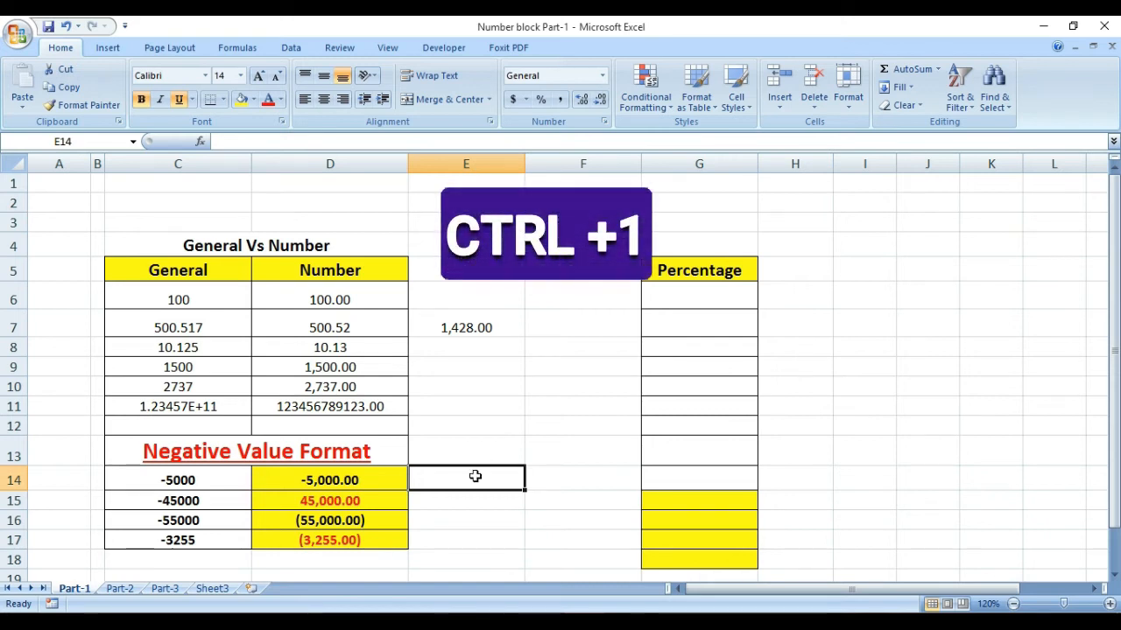
pyautogui.hotkey('ctrl', '1')
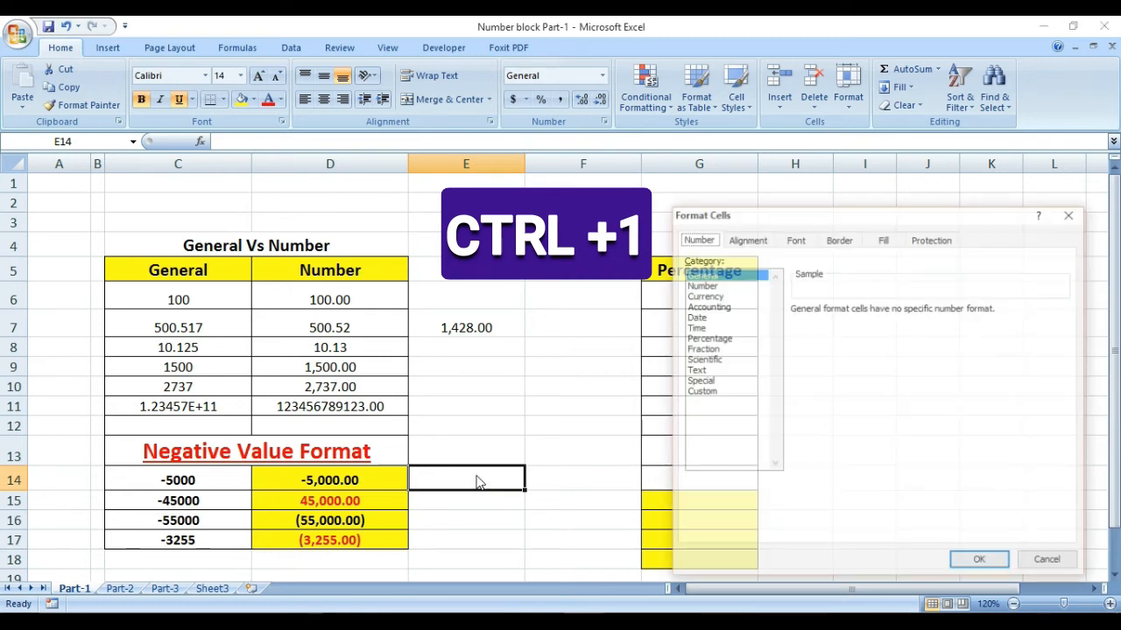
pyautogui.click(700, 285)
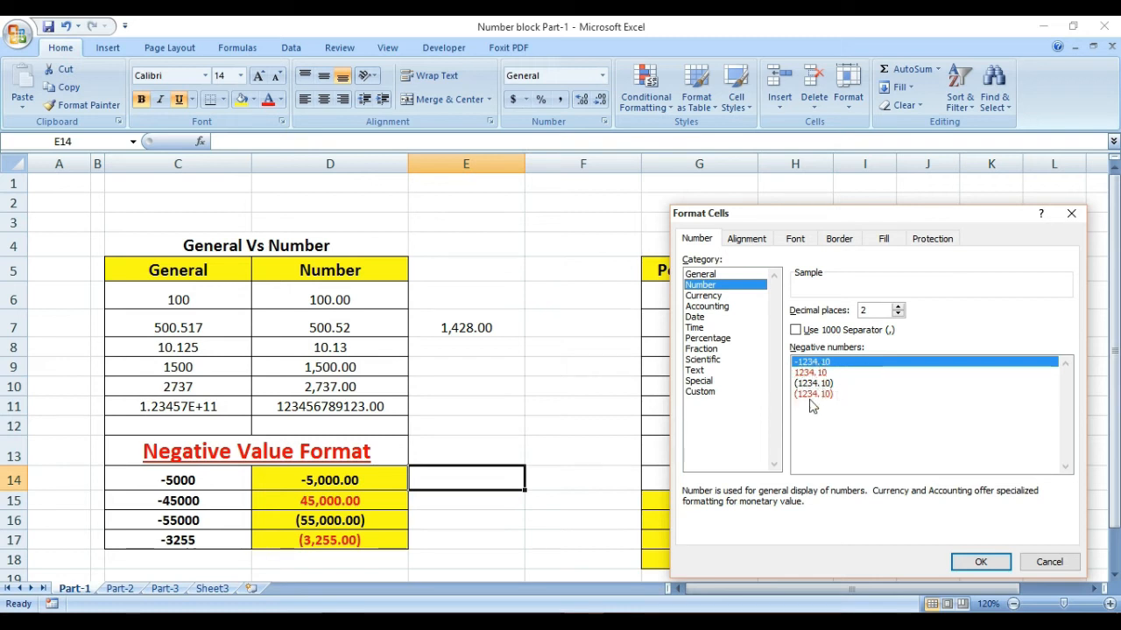
pyautogui.click(979, 561)
pyautogui.click(487, 399)
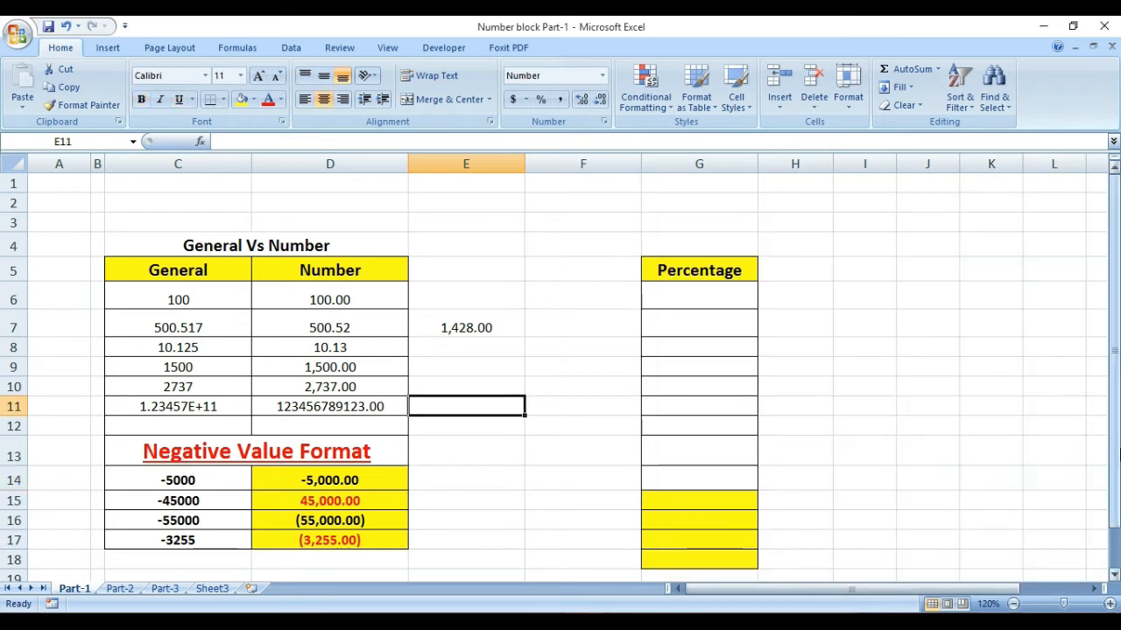
pyautogui.press('Right')
pyautogui.press('Right')
pyautogui.press('Right')
pyautogui.press('Left')
pyautogui.press('Left')
pyautogui.press('Left')
pyautogui.press('Left')
pyautogui.press('Right')
pyautogui.press('Right')
pyautogui.press('Right')
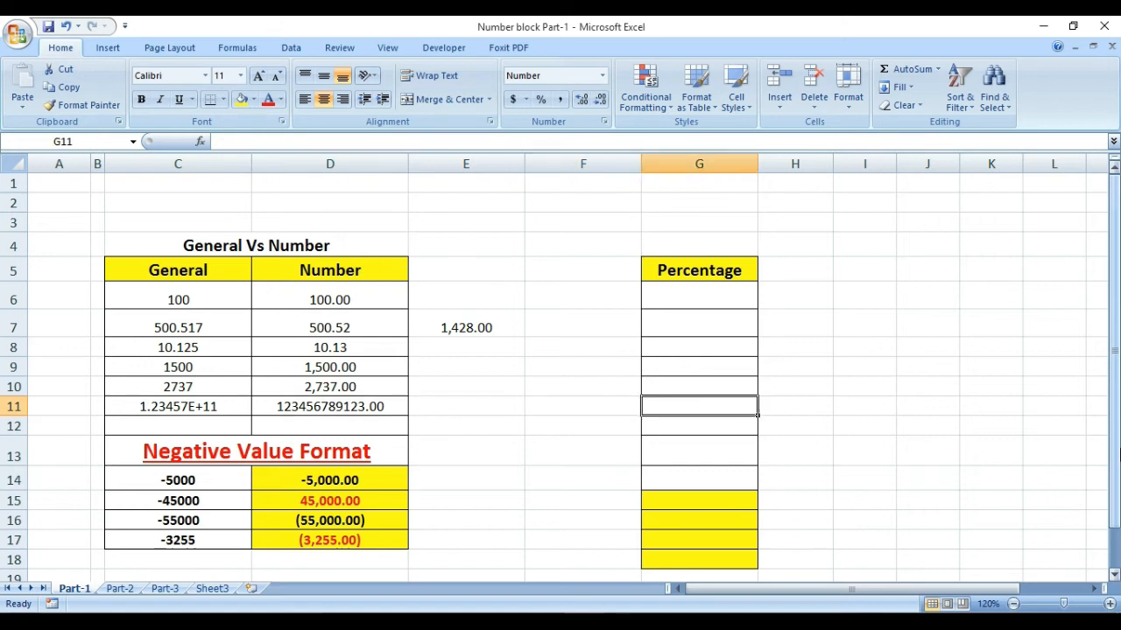
# Step: Enter -490 in cell I9
pyautogui.press('Right')
pyautogui.press('Right')
pyautogui.press('Up')
pyautogui.press('Up')
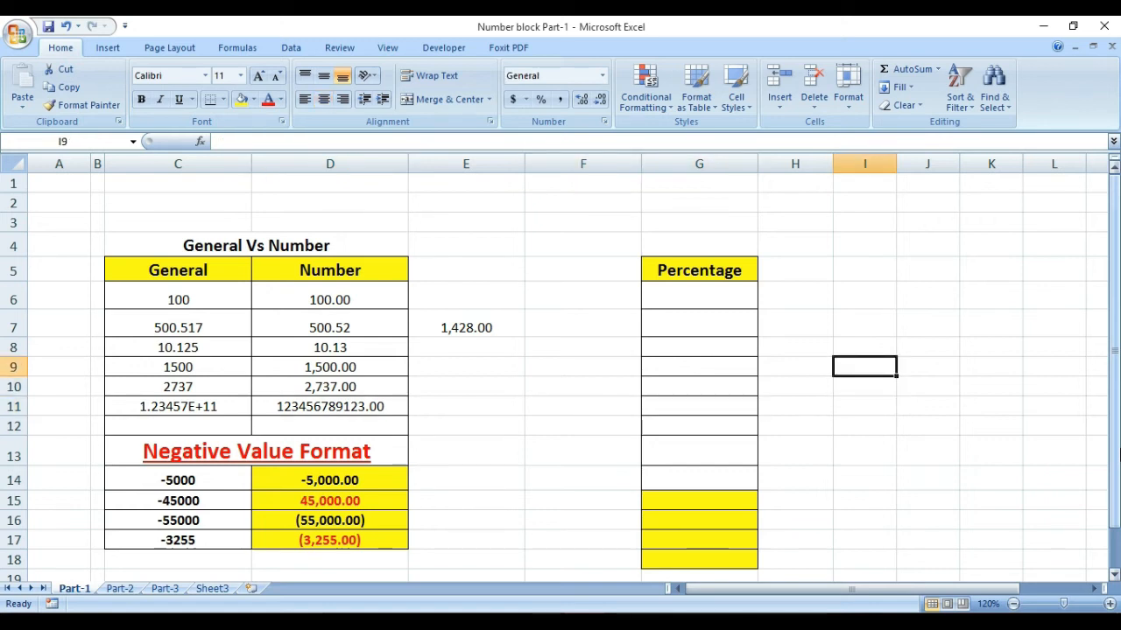
pyautogui.write('-490')
pyautogui.press('Return')
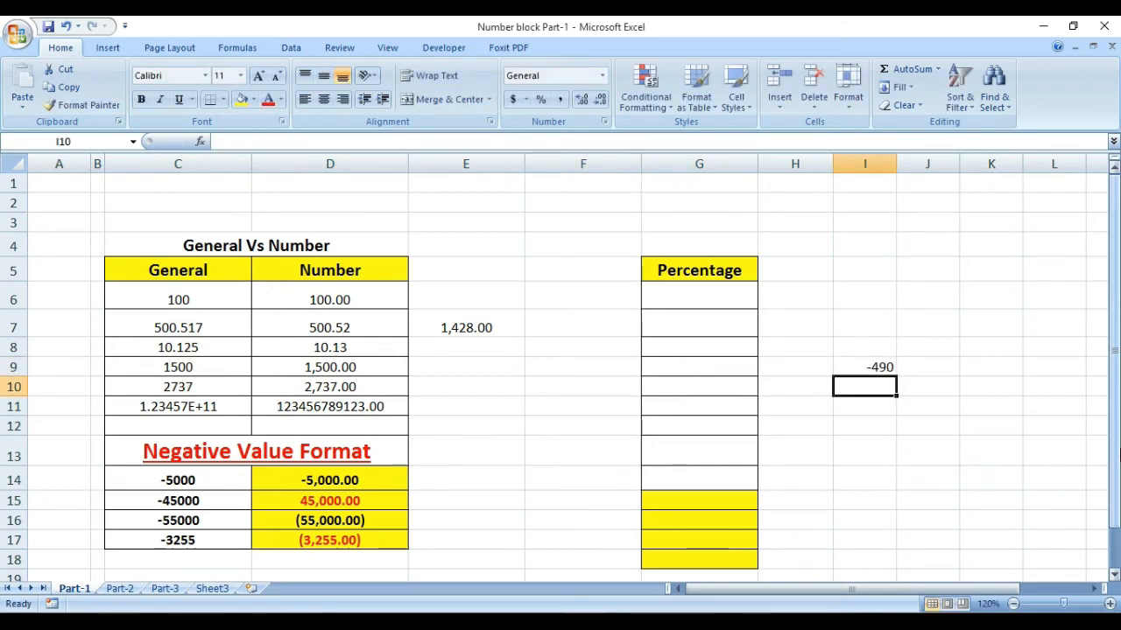
# Step: Format cell I9 as Number with red parenthesized negative numbers
pyautogui.click(880, 442)
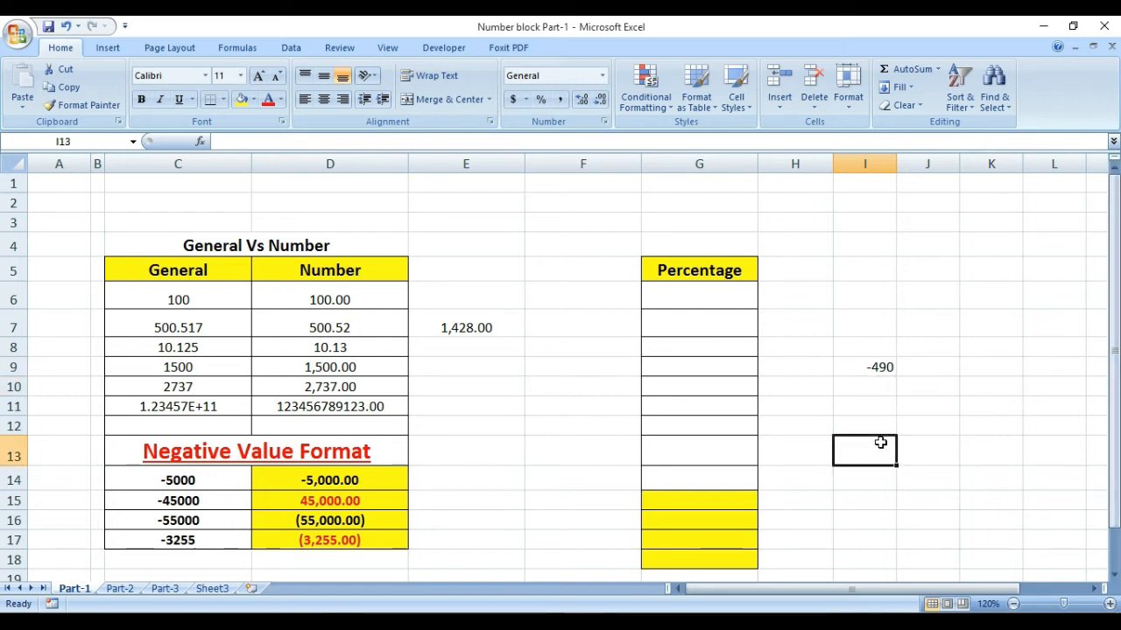
pyautogui.click(865, 367)
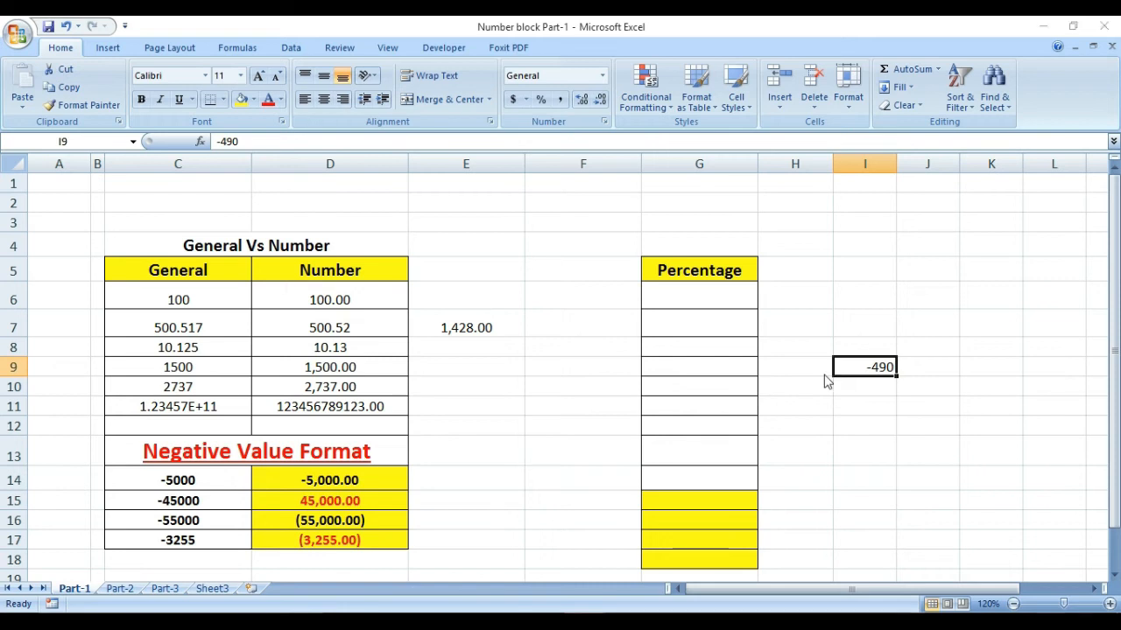
pyautogui.hotkey('ctrl', '1')
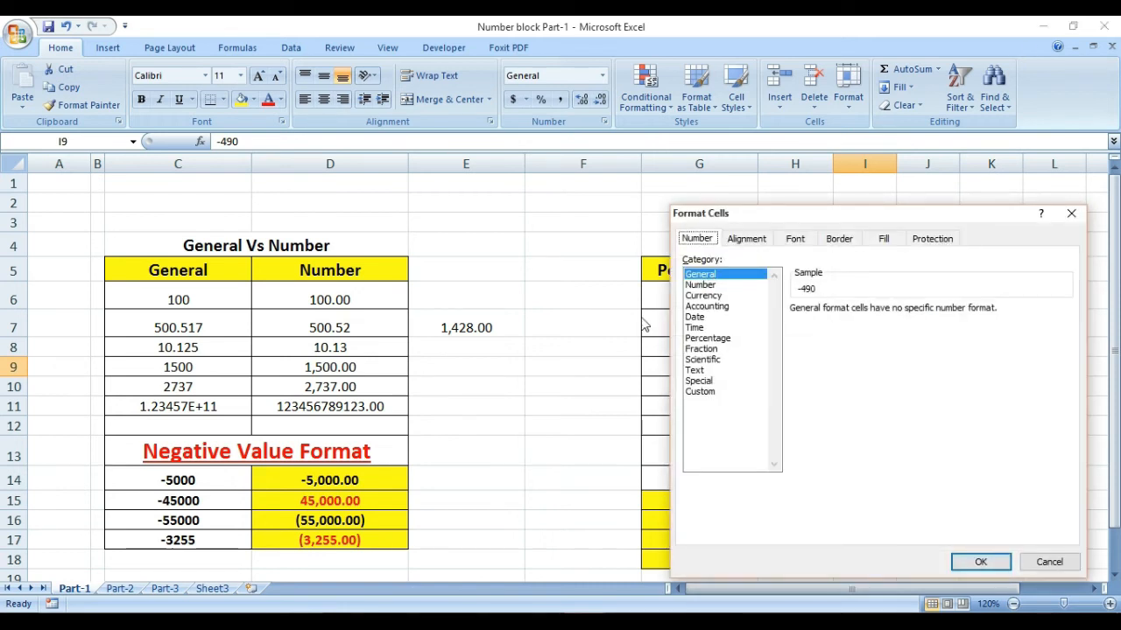
pyautogui.click(699, 285)
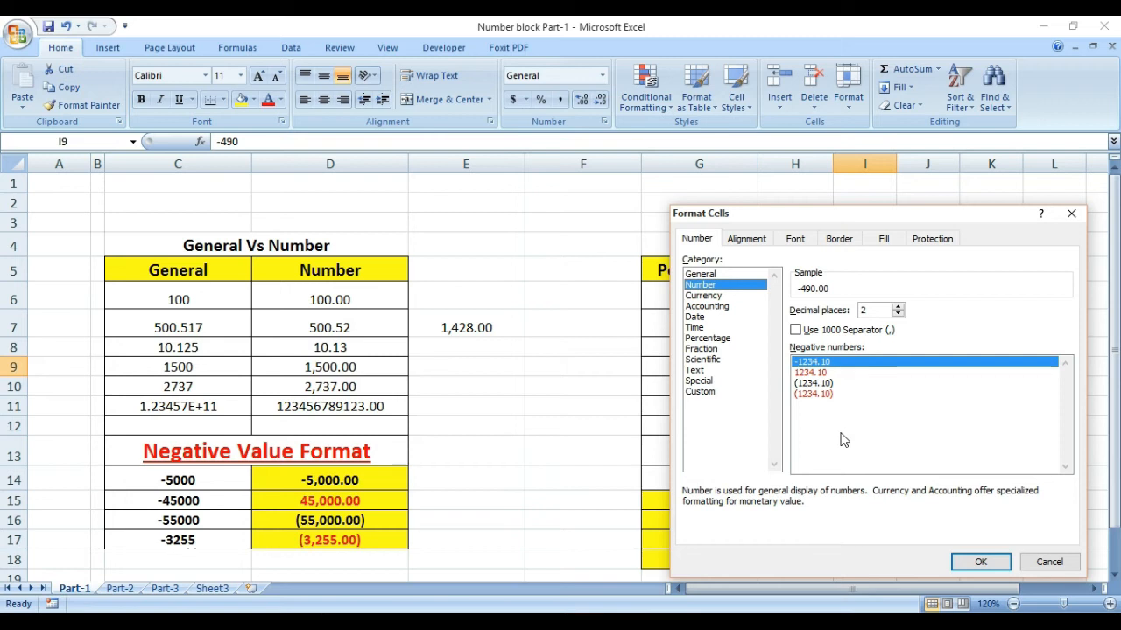
pyautogui.click(820, 394)
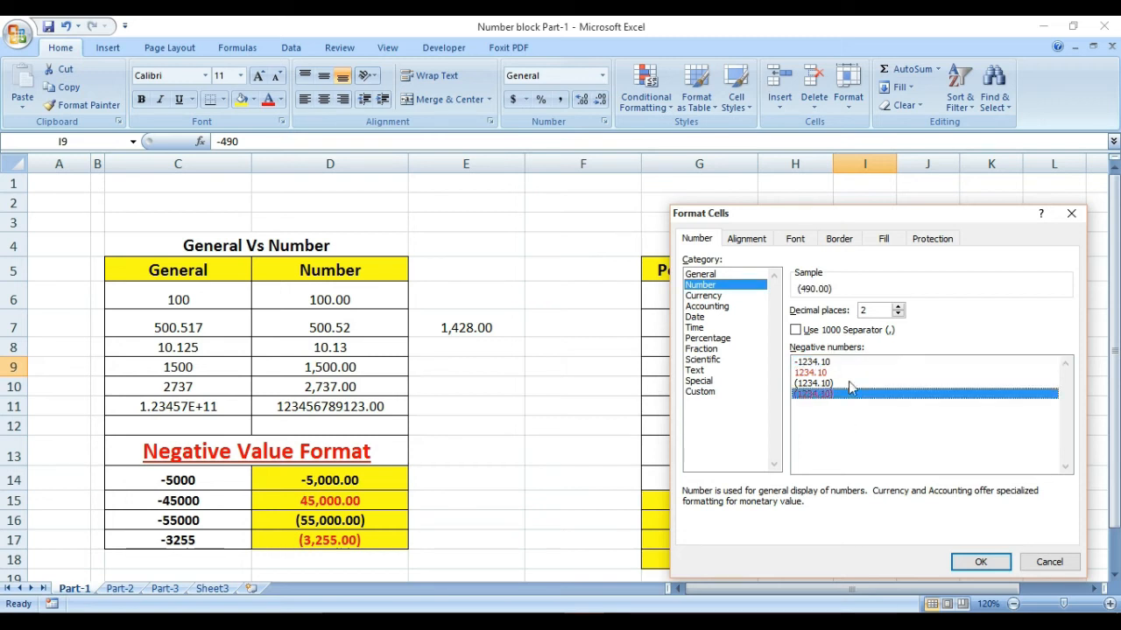
pyautogui.click(981, 565)
pyautogui.click(876, 415)
pyautogui.click(884, 360)
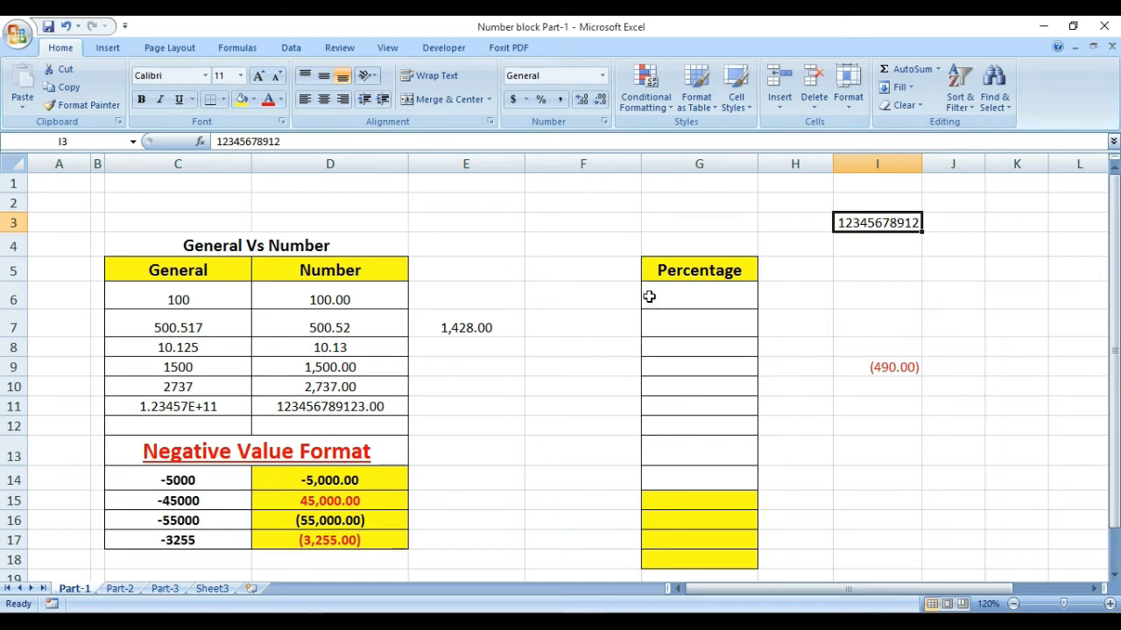
pyautogui.click(613, 278)
pyautogui.click(575, 342)
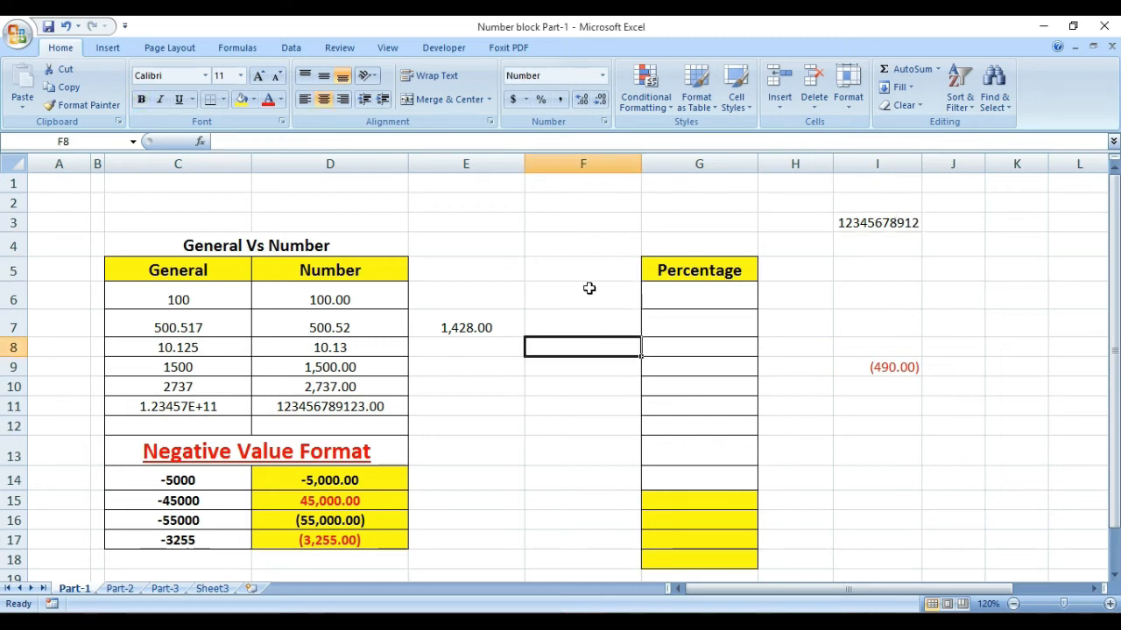
# Step: Apply the Percentage format to cells F6 through F13
pyautogui.moveTo(678, 296); pyautogui.dragTo(698, 477)
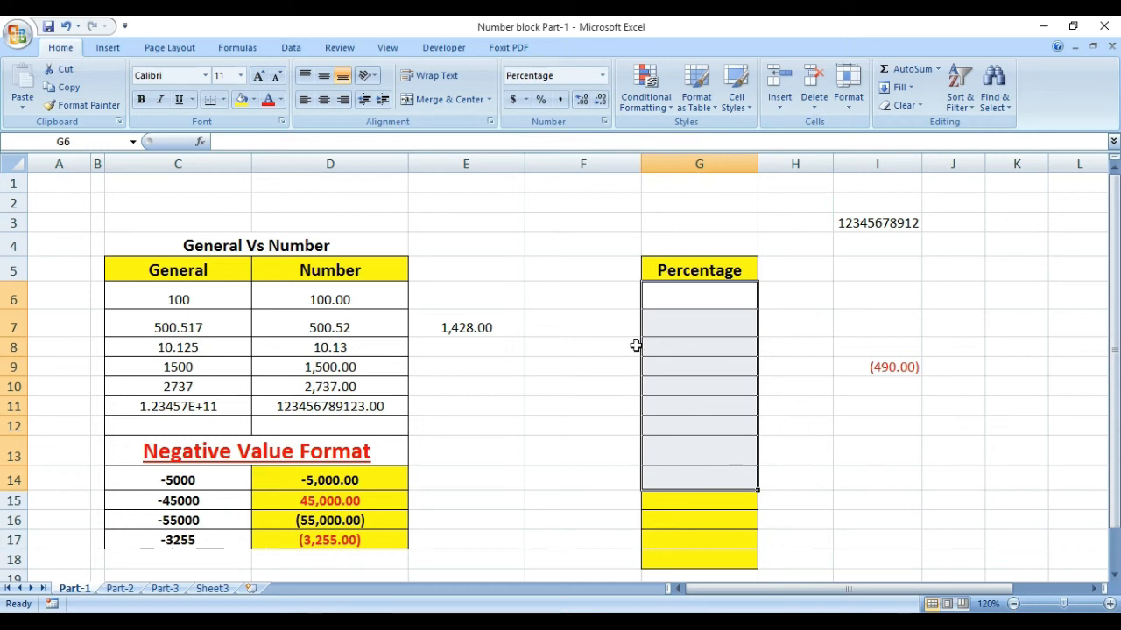
pyautogui.moveTo(570, 285); pyautogui.dragTo(572, 447)
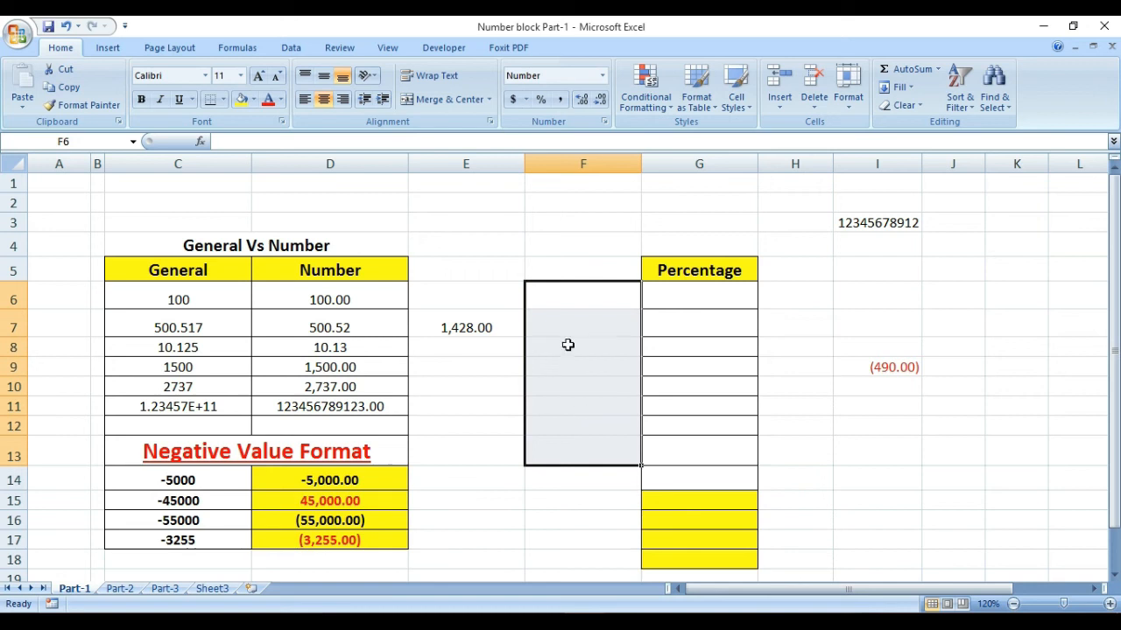
pyautogui.moveTo(557, 290); pyautogui.dragTo(578, 458)
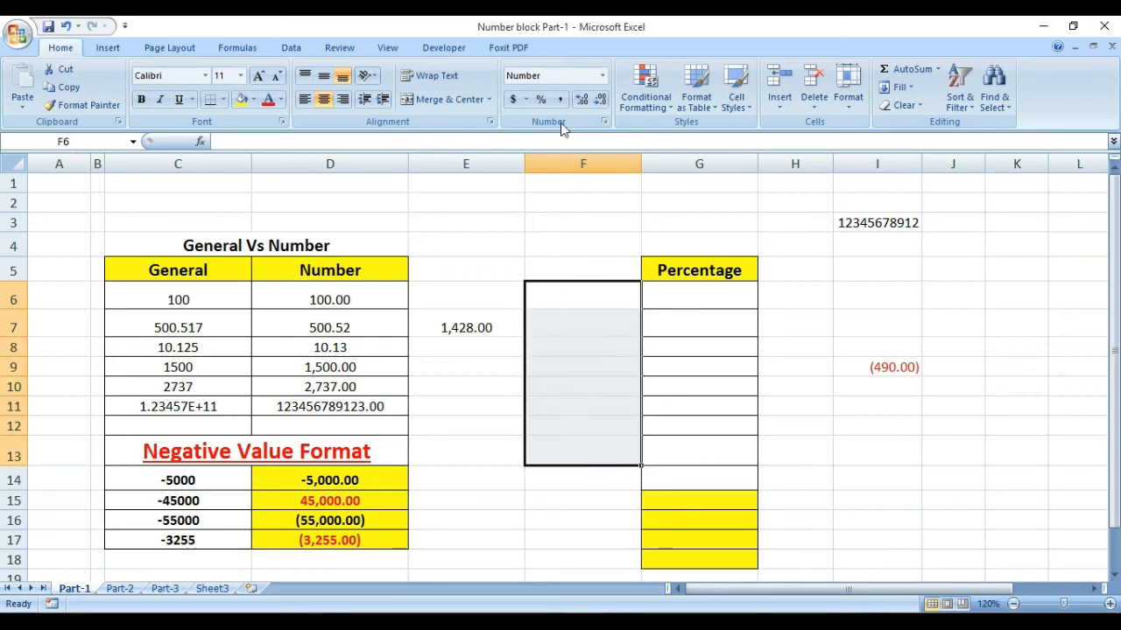
pyautogui.click(601, 75)
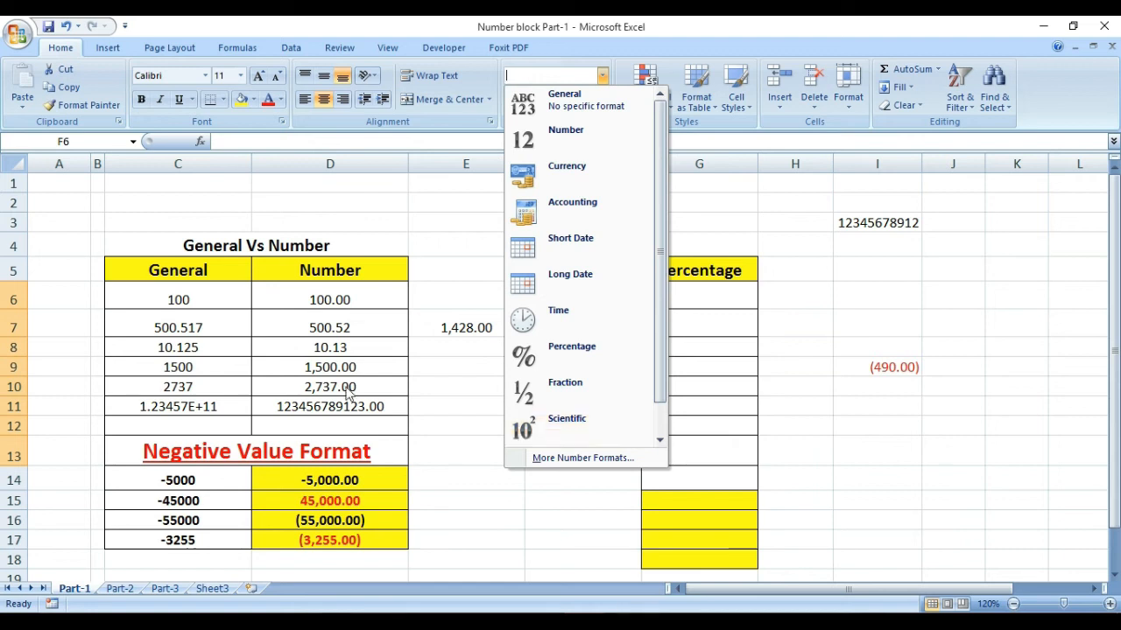
pyautogui.click(560, 350)
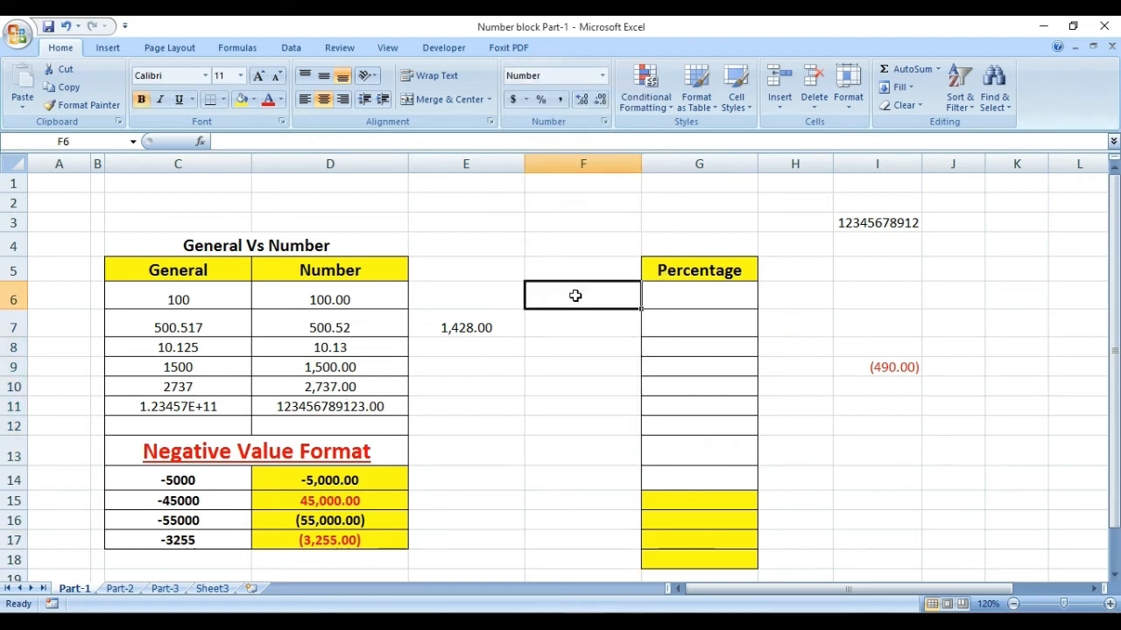
# Step: Remove the two decimal places from the Number values in D6:D11
pyautogui.moveTo(575, 295); pyautogui.dragTo(570, 429)
pyautogui.click(558, 267)
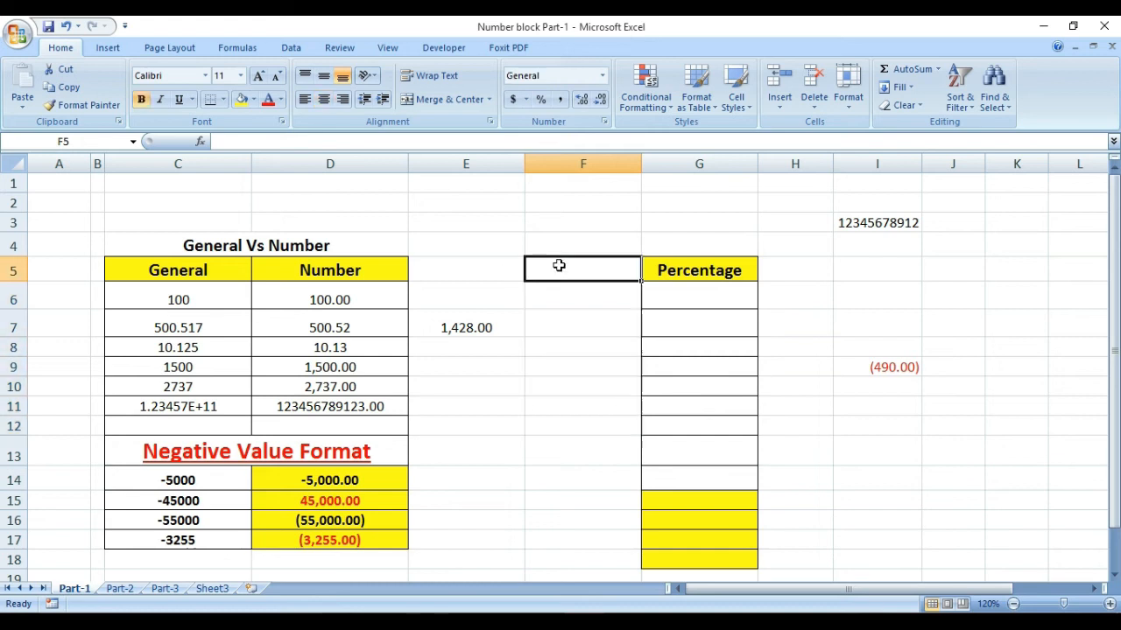
pyautogui.moveTo(346, 298); pyautogui.dragTo(375, 405)
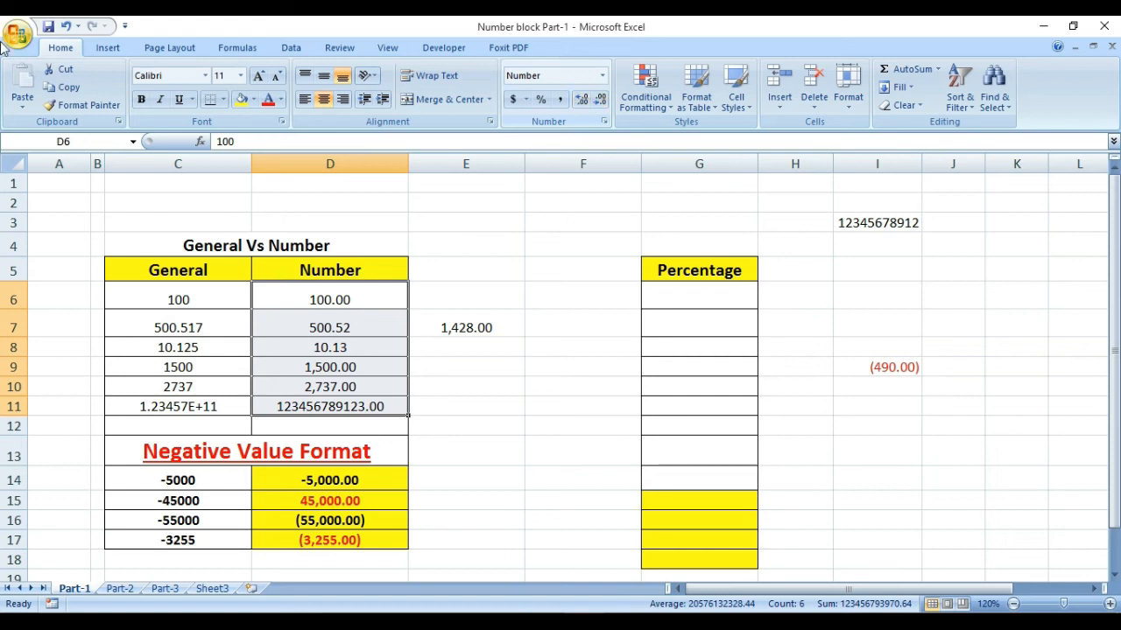
pyautogui.click(601, 101)
pyautogui.click(600, 100)
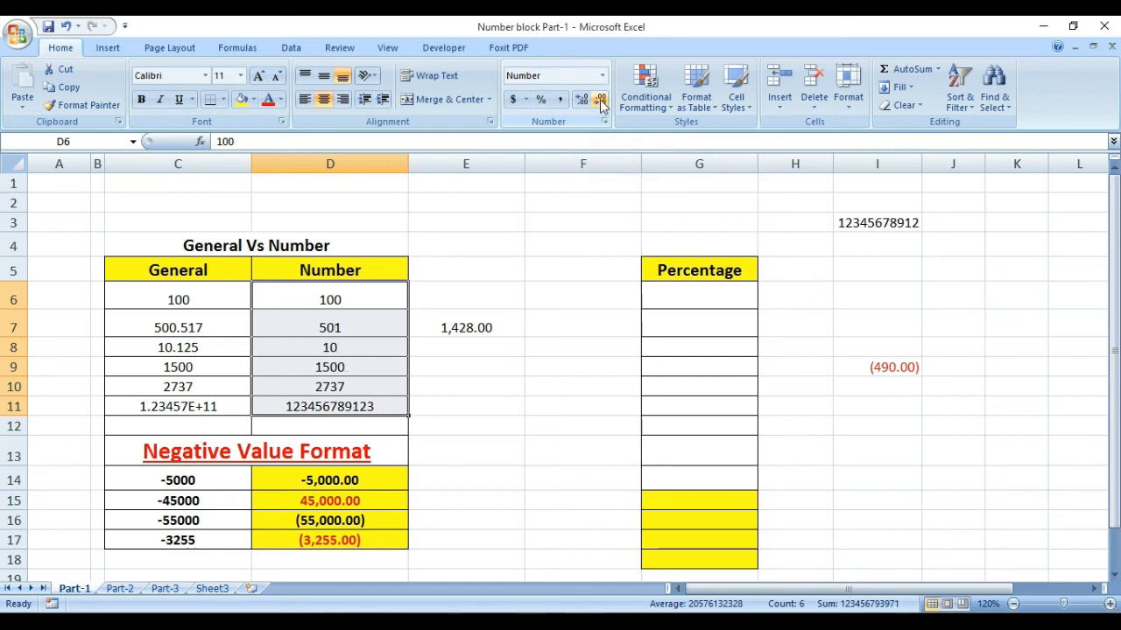
# Step: Enter -5600 in cell J13
pyautogui.click(433, 449)
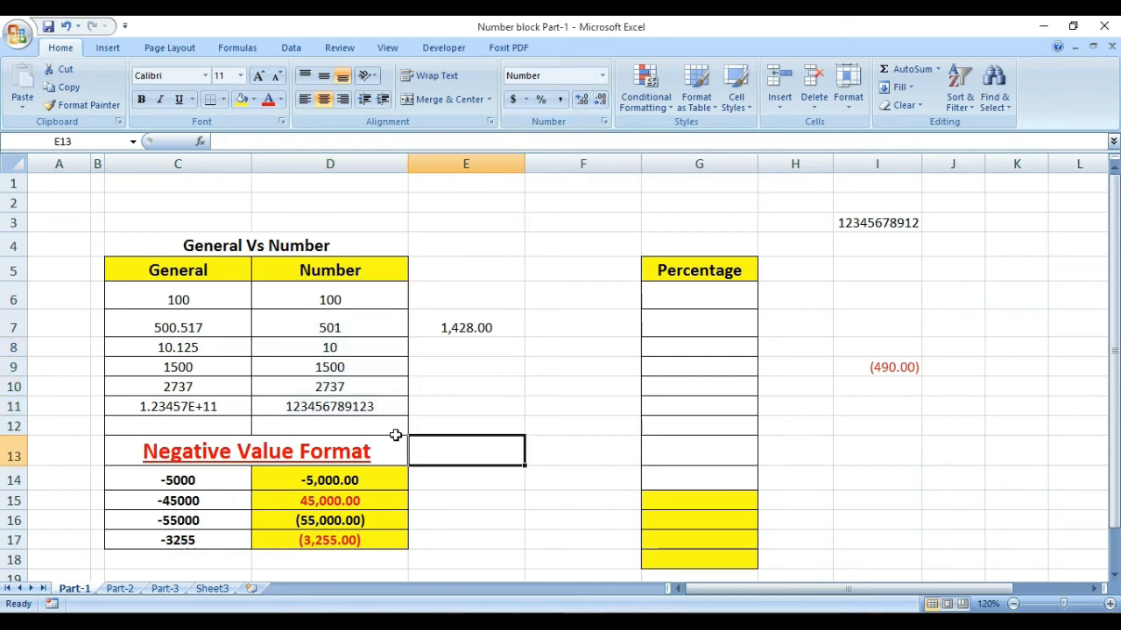
pyautogui.click(455, 353)
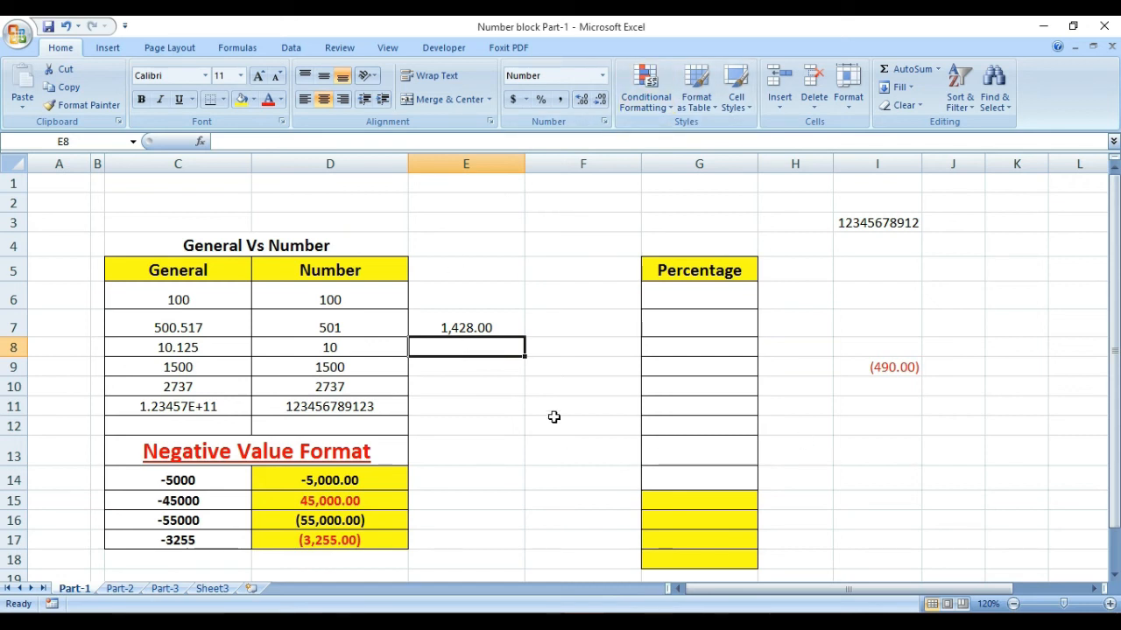
pyautogui.click(949, 444)
pyautogui.write('-5600')
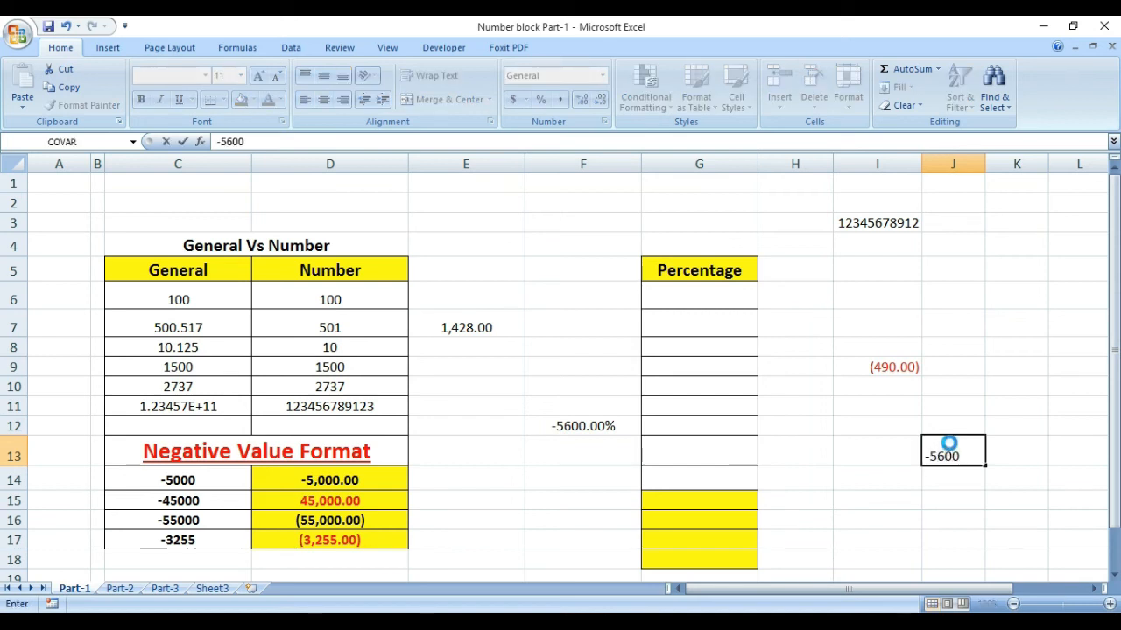
pyautogui.press('Return')
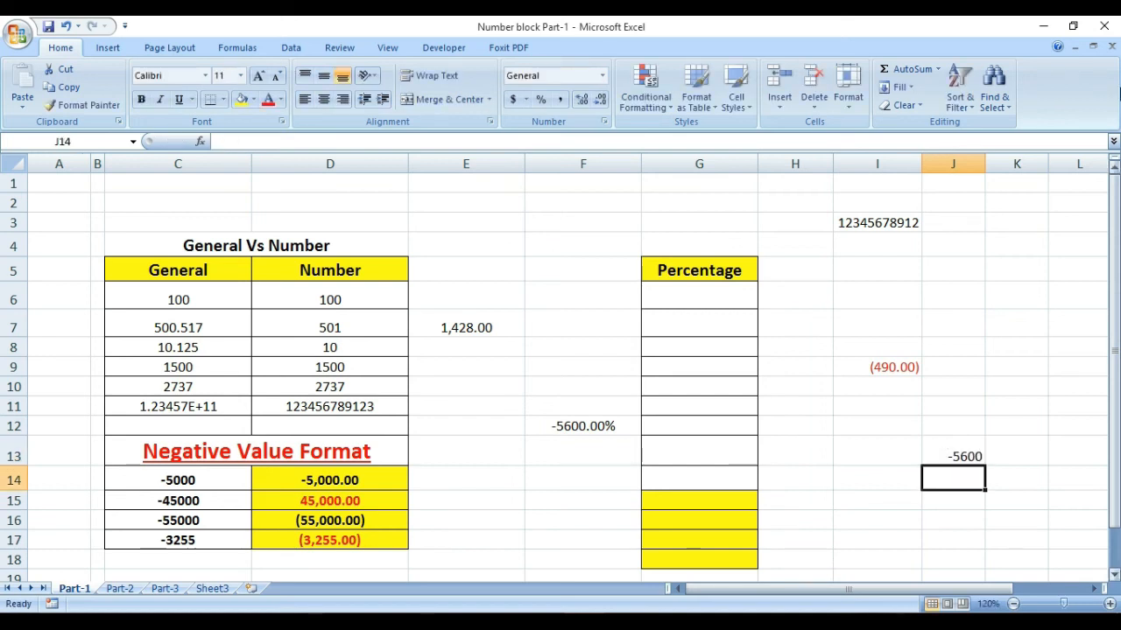
# Step: Format cell J13 as Number with red parenthesized negative numbers
pyautogui.click(958, 456)
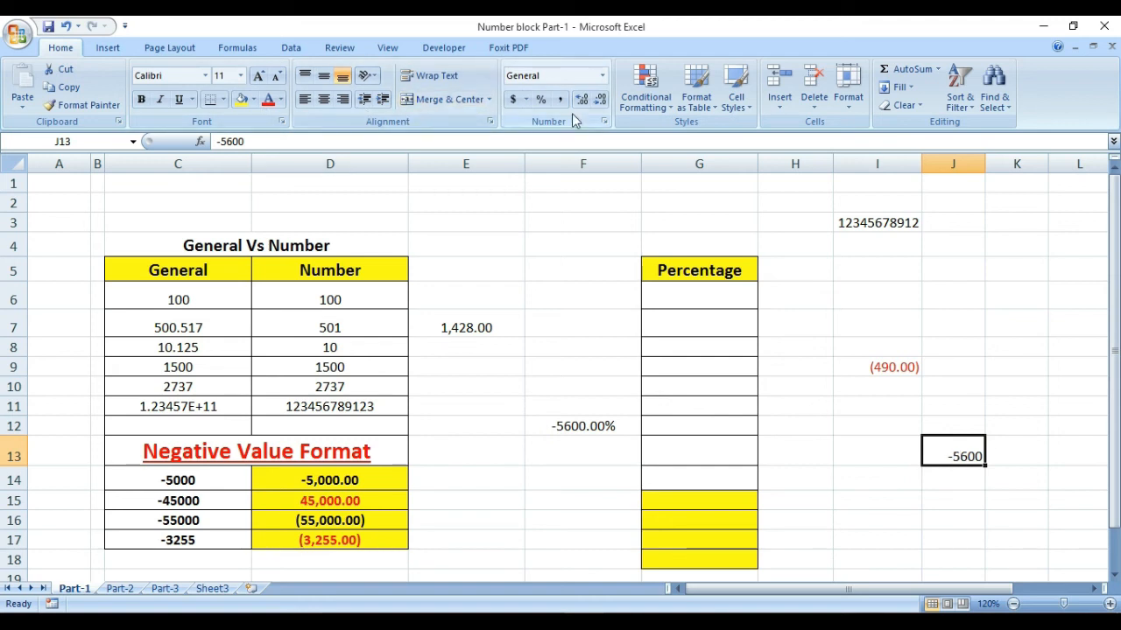
pyautogui.moveTo(584, 623)
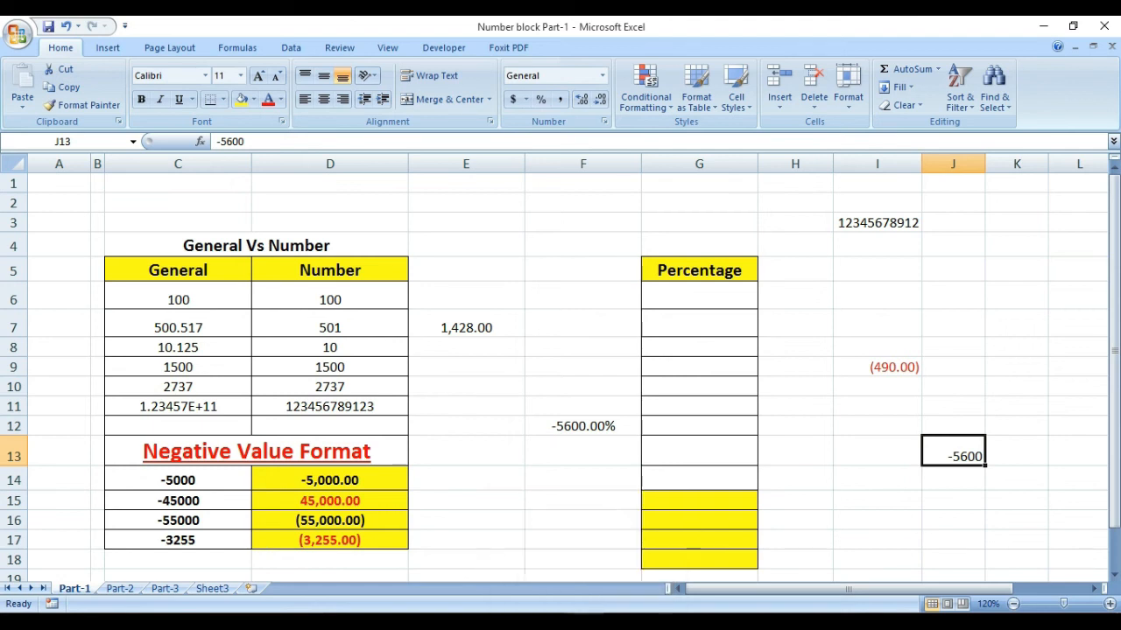
pyautogui.hotkey('ctrl', '1')
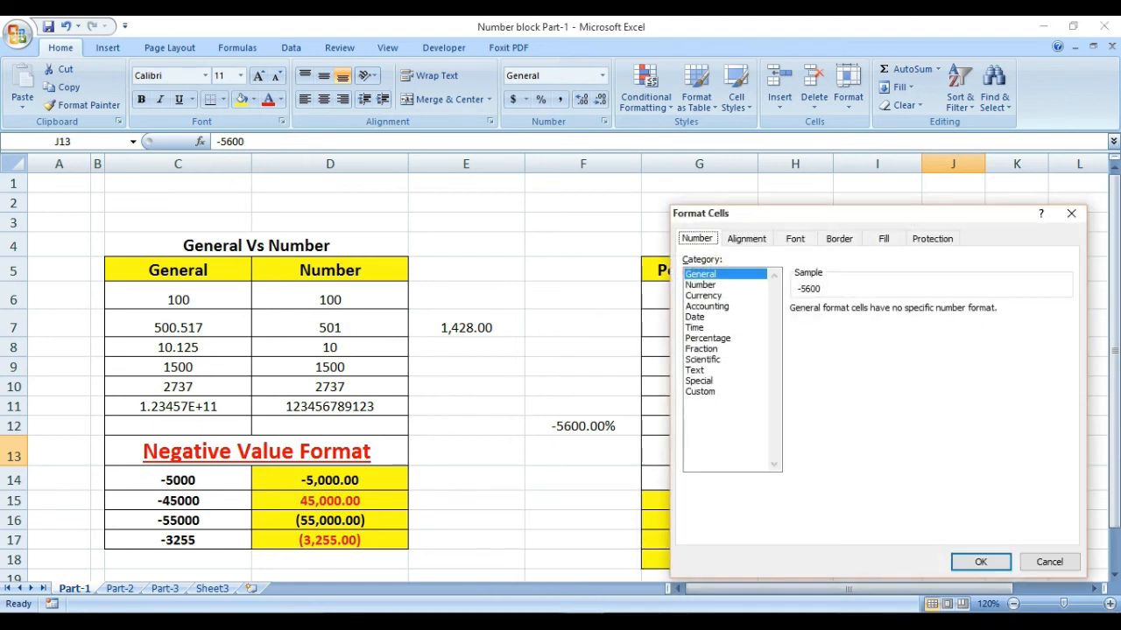
pyautogui.click(701, 286)
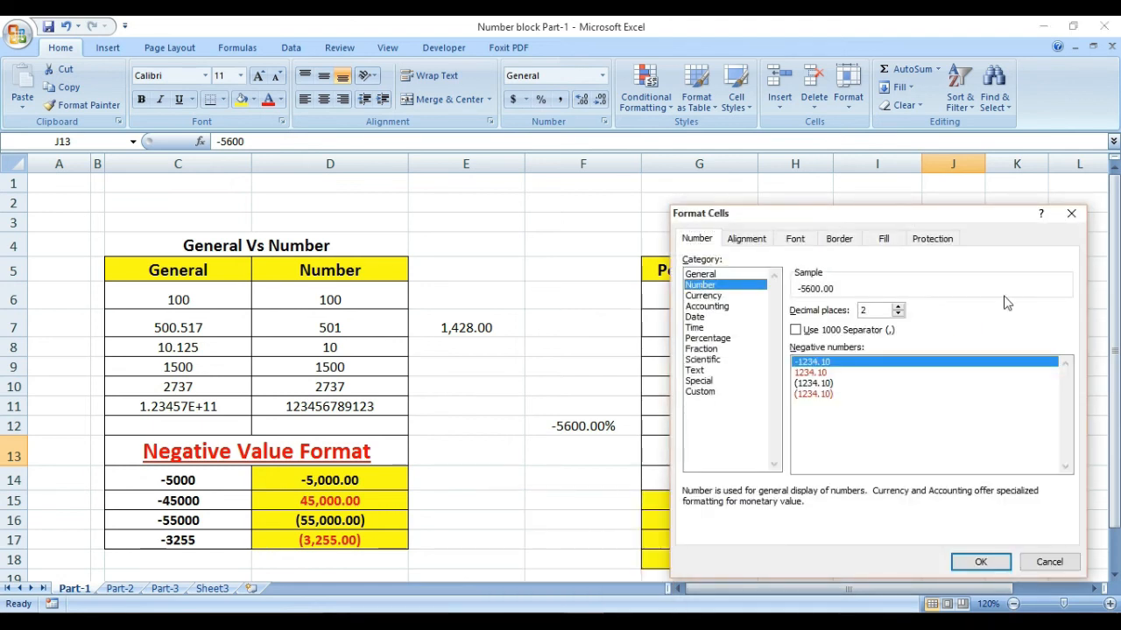
pyautogui.click(819, 394)
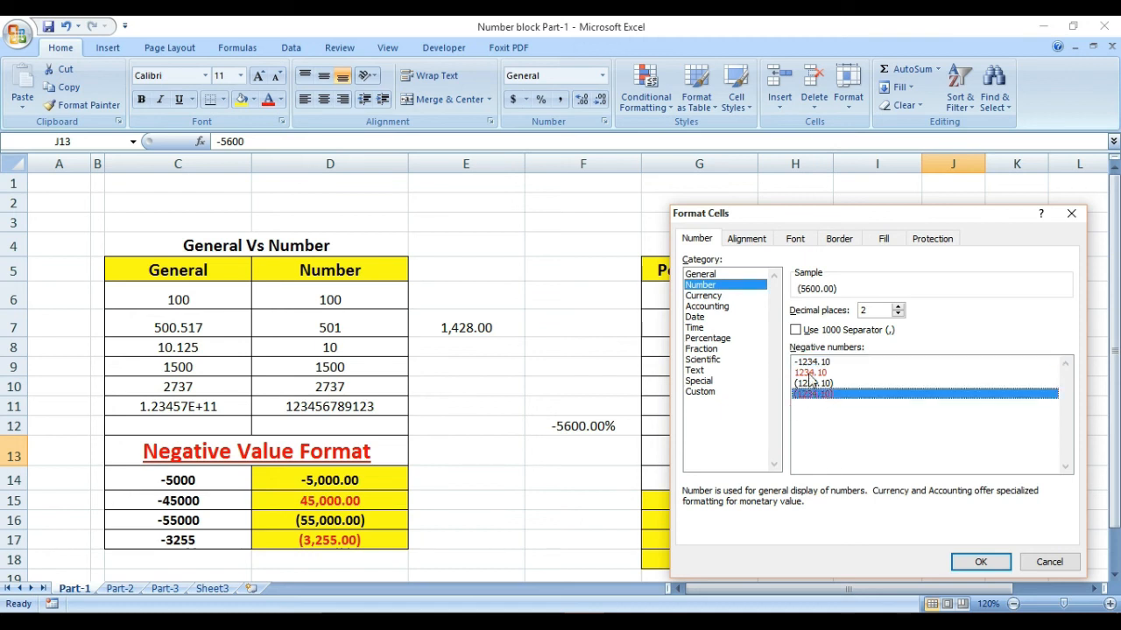
pyautogui.click(978, 562)
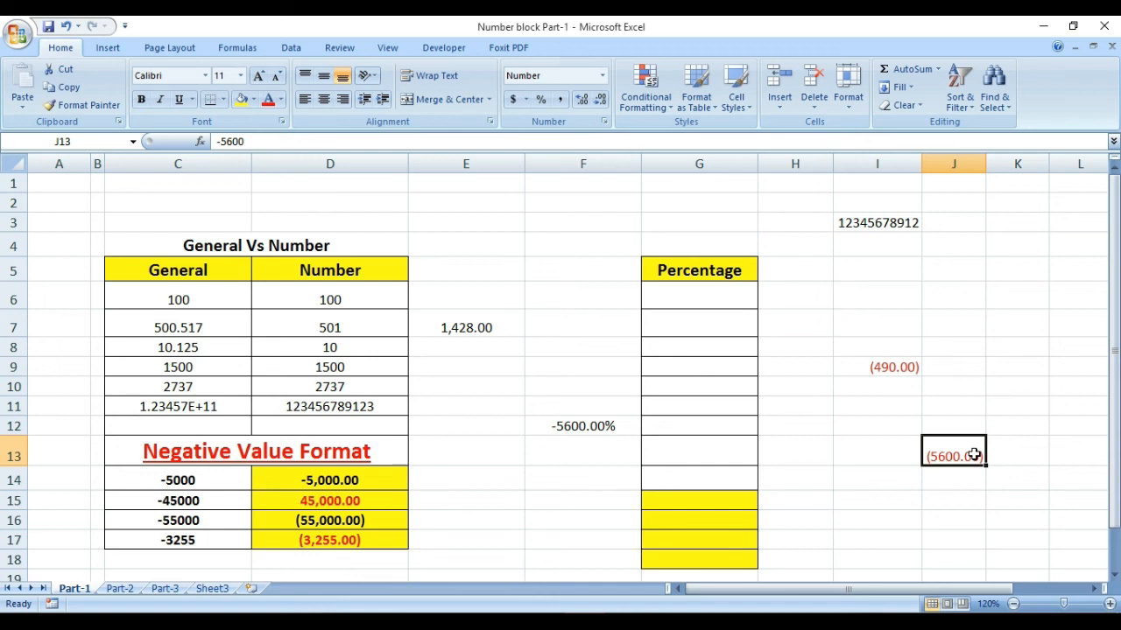
# Step: Enter 200 in the Percentage column's first cell, G6
pyautogui.click(549, 322)
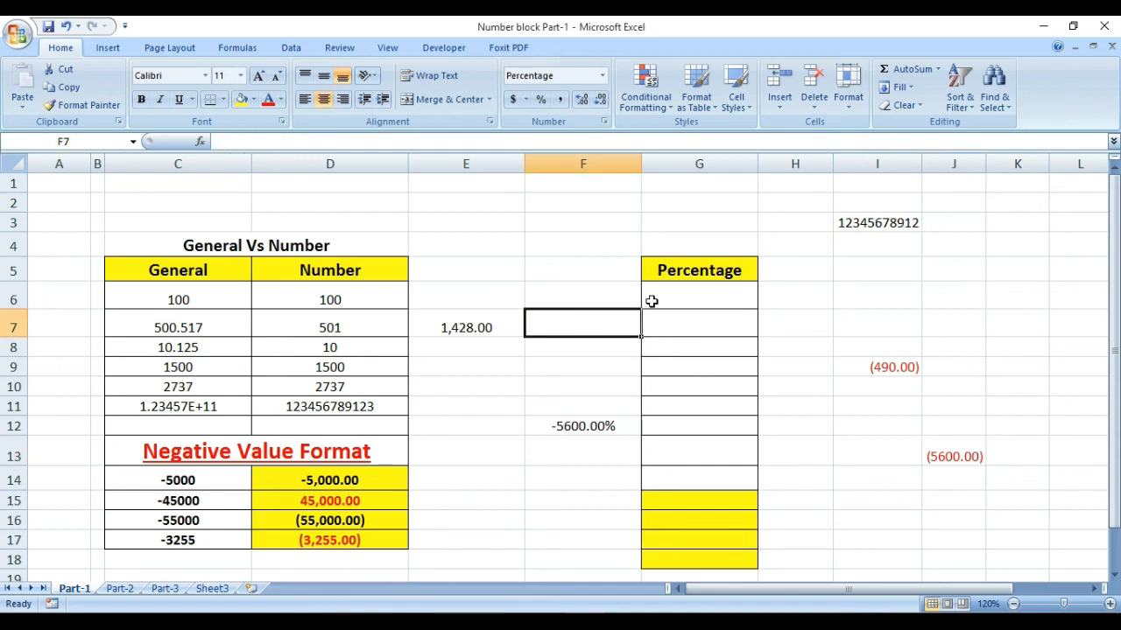
pyautogui.moveTo(651, 301); pyautogui.dragTo(688, 478)
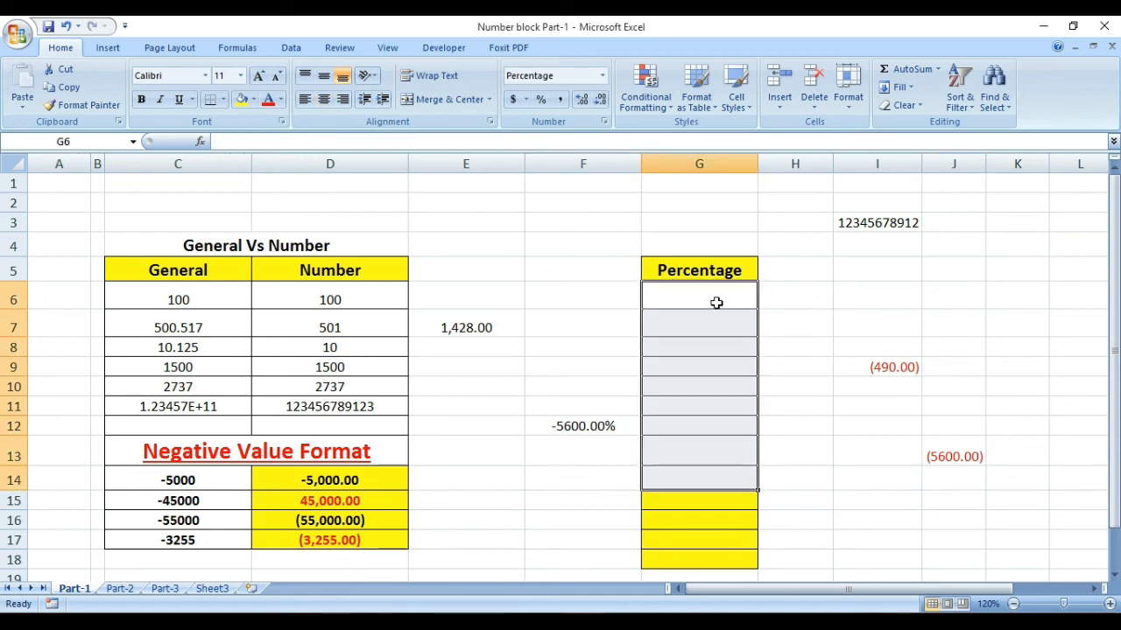
pyautogui.click(563, 300)
pyautogui.click(694, 300)
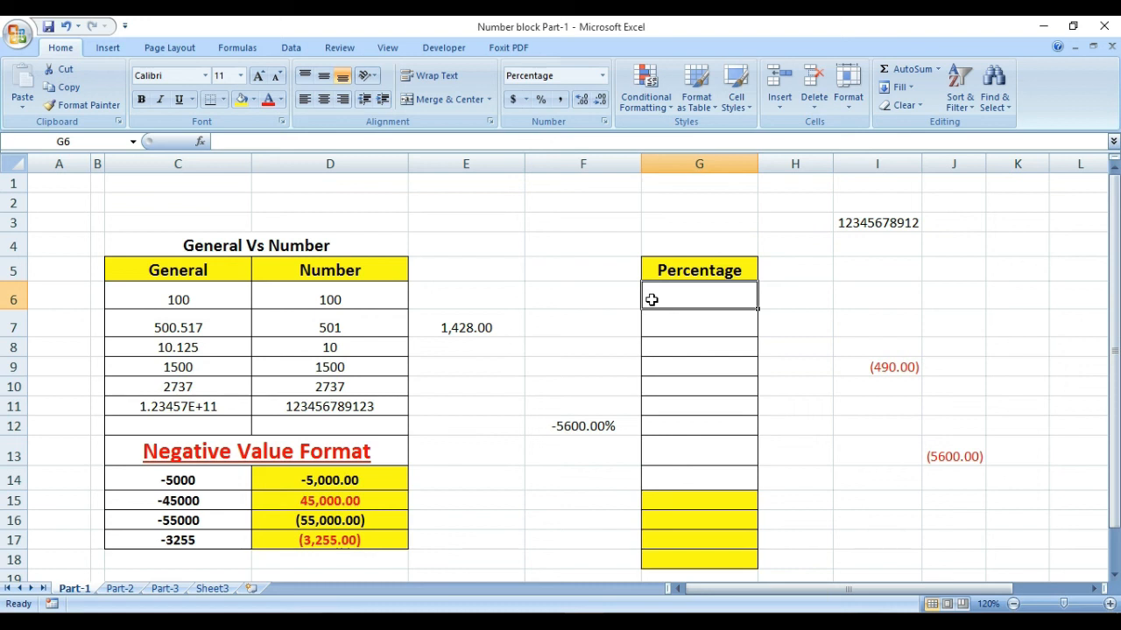
pyautogui.write('200')
pyautogui.press('Return')
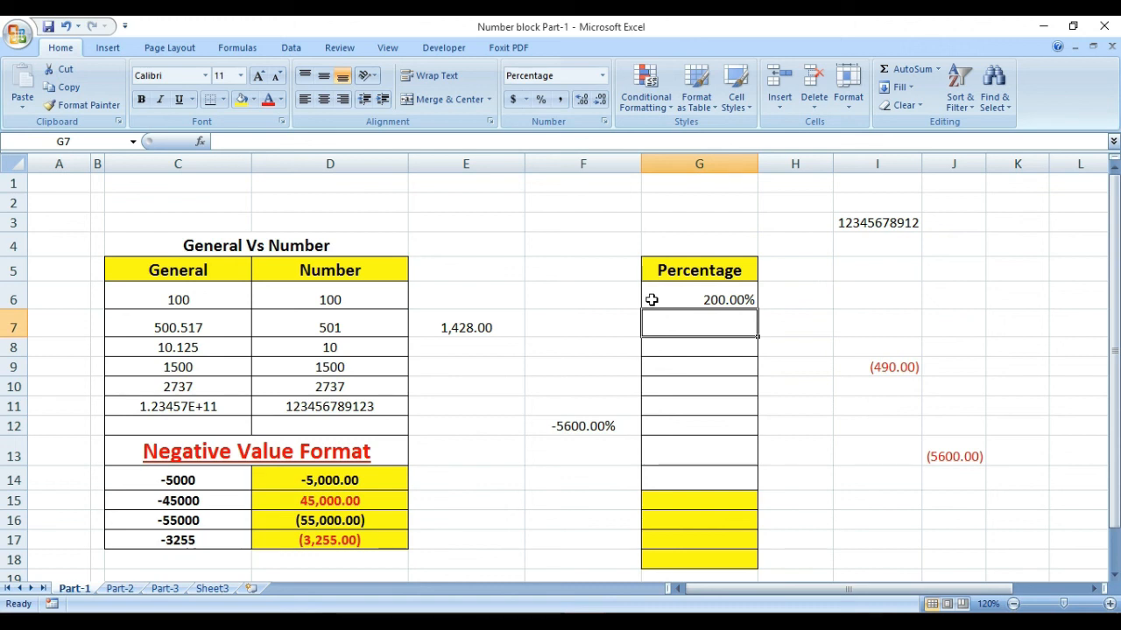
# Step: Open the Format Cells settings for cell F6 to inspect its Percentage format, then close them
pyautogui.click(581, 301)
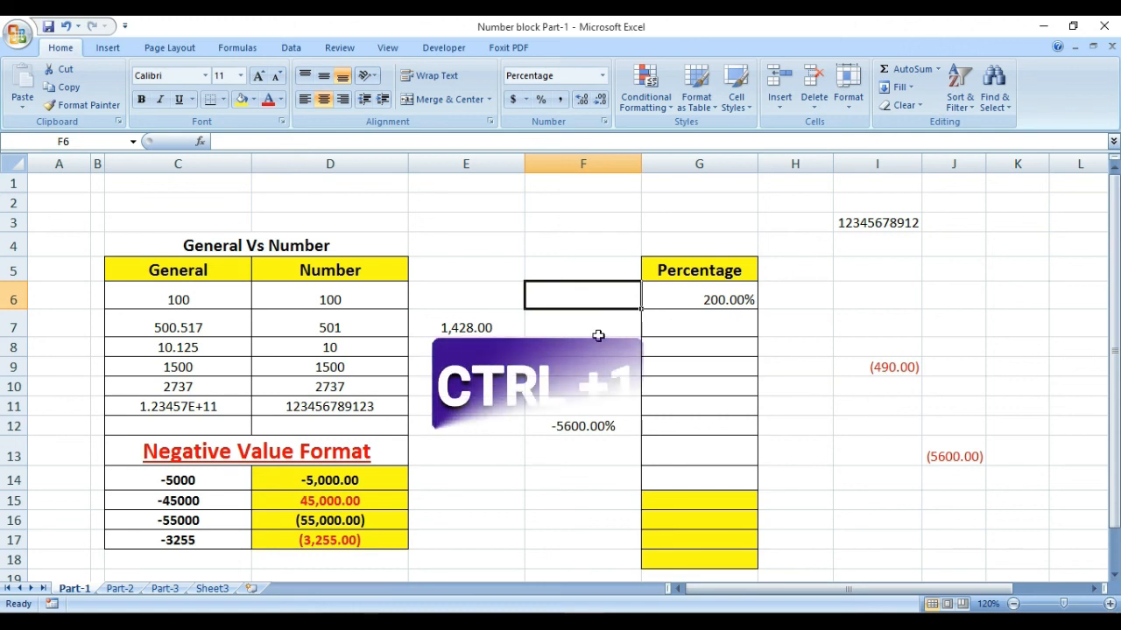
pyautogui.hotkey('ctrl', '1')
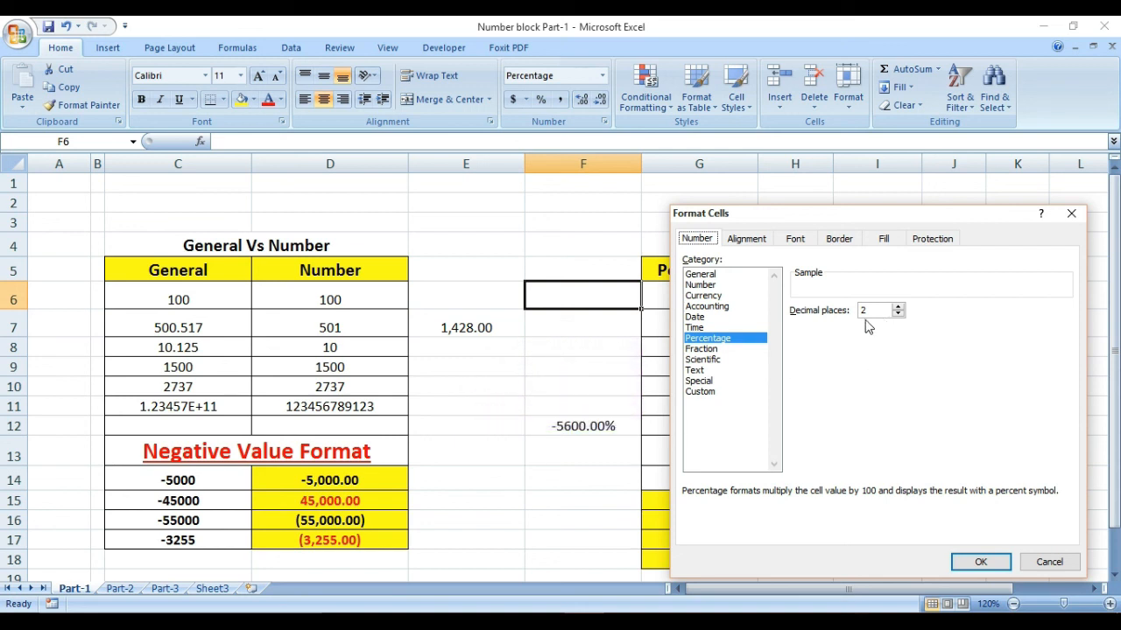
pyautogui.click(981, 562)
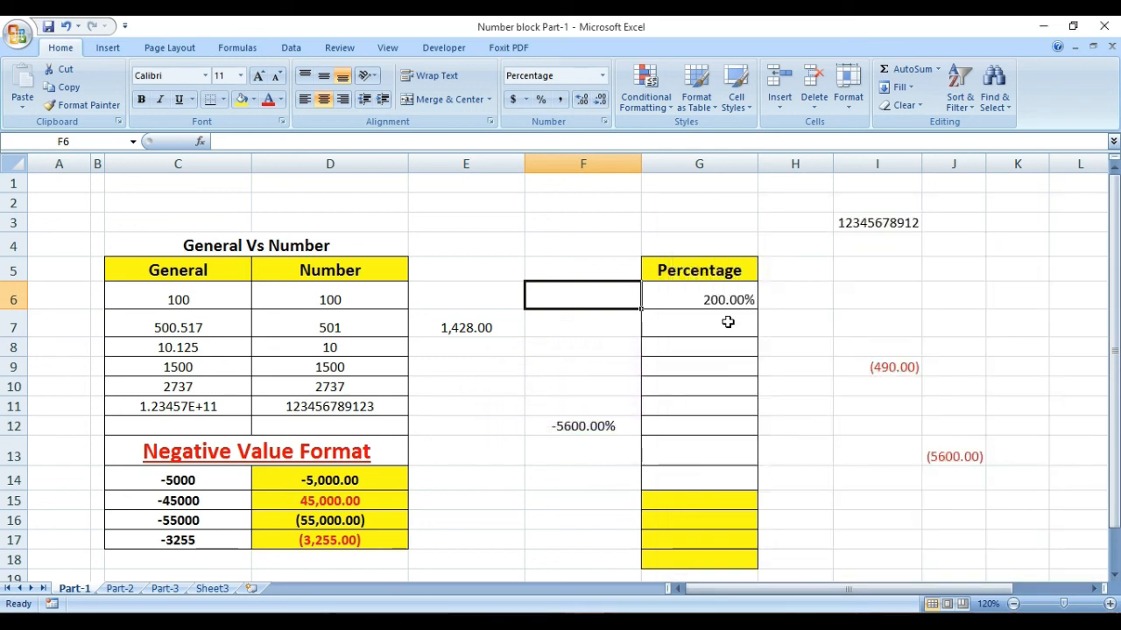
# Step: Enter 5 in cell G7 and 4 in cell G8
pyautogui.click(725, 322)
pyautogui.write('5')
pyautogui.press('Return')
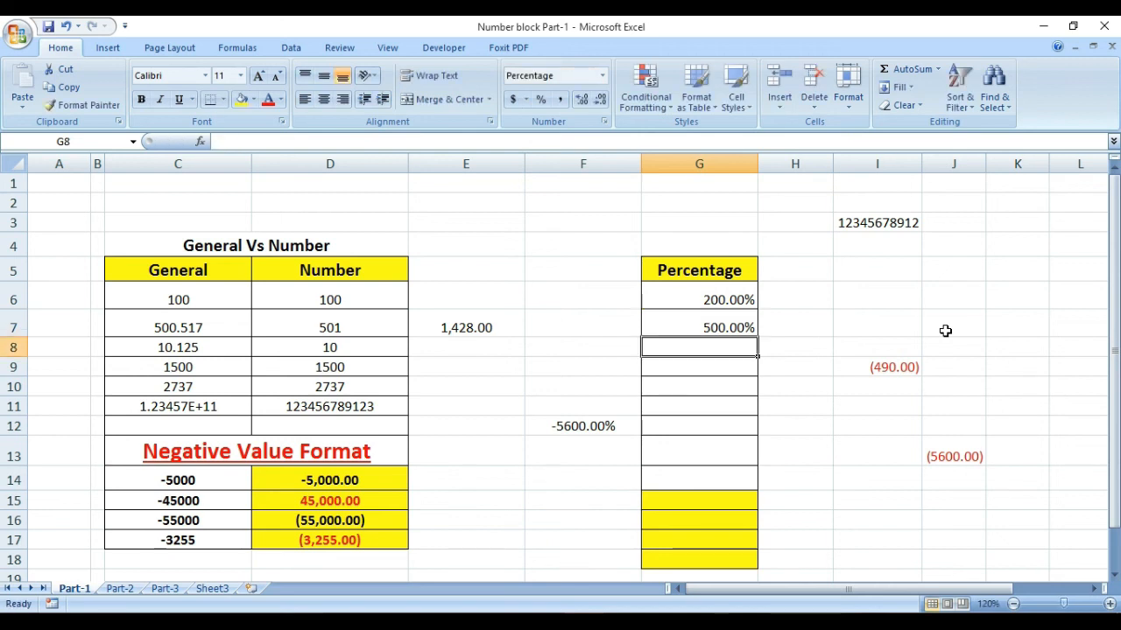
pyautogui.write('40')
pyautogui.press('Return')
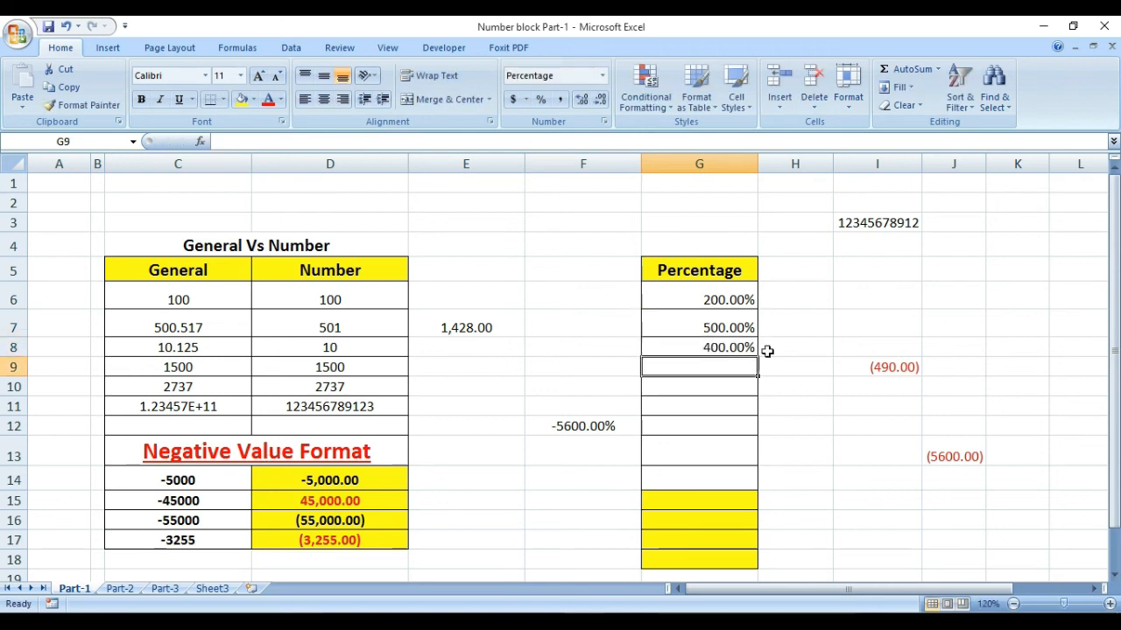
# Step: Apply the General format to cells G6 through G9
pyautogui.moveTo(693, 297); pyautogui.dragTo(700, 363)
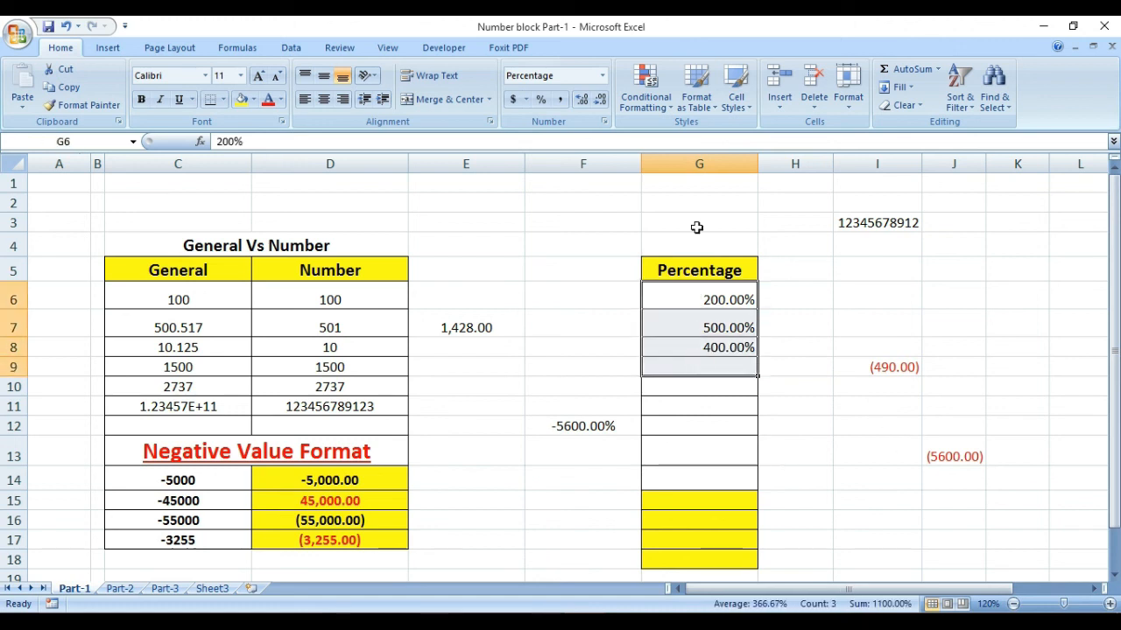
pyautogui.click(603, 75)
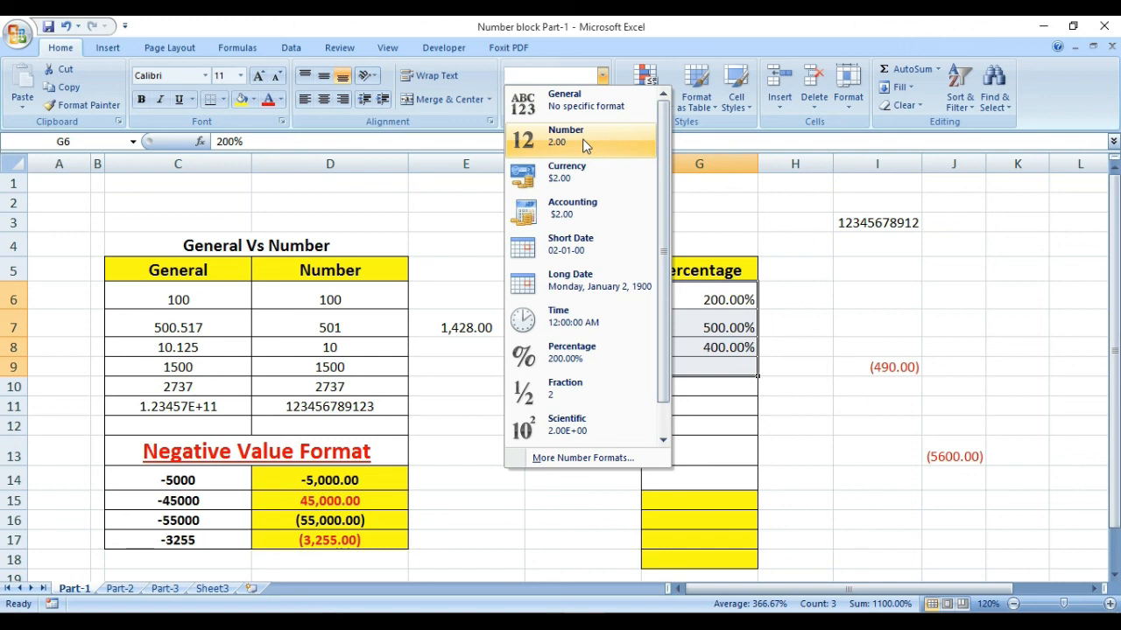
pyautogui.click(569, 103)
# Step: Enter 28.53 in cell G11
pyautogui.click(722, 407)
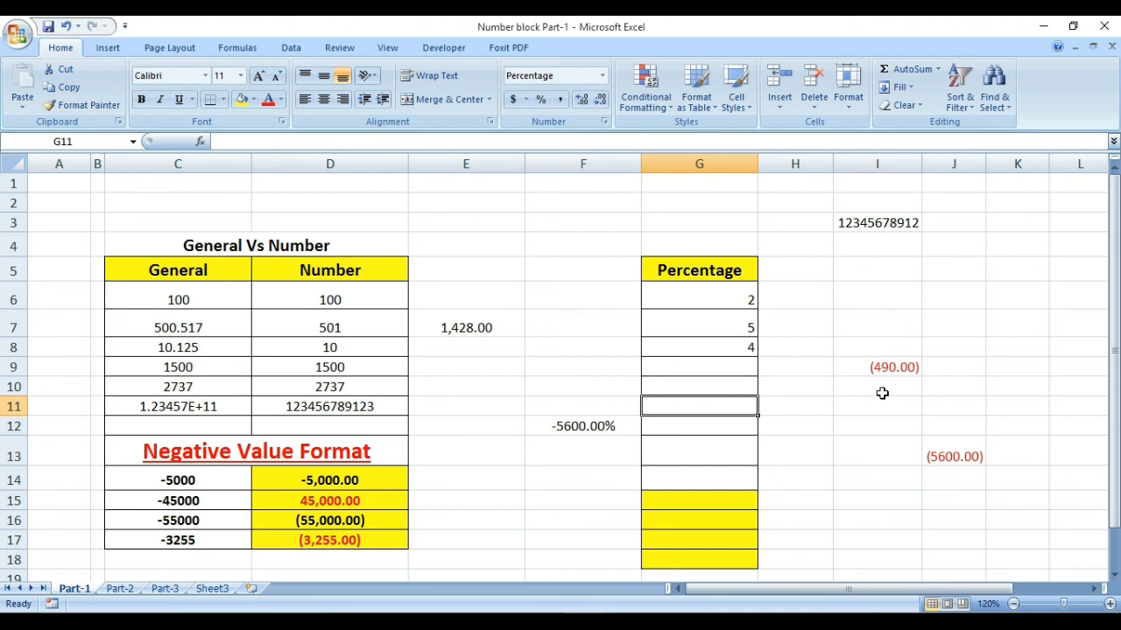
pyautogui.write('28.53')
pyautogui.press('Return')
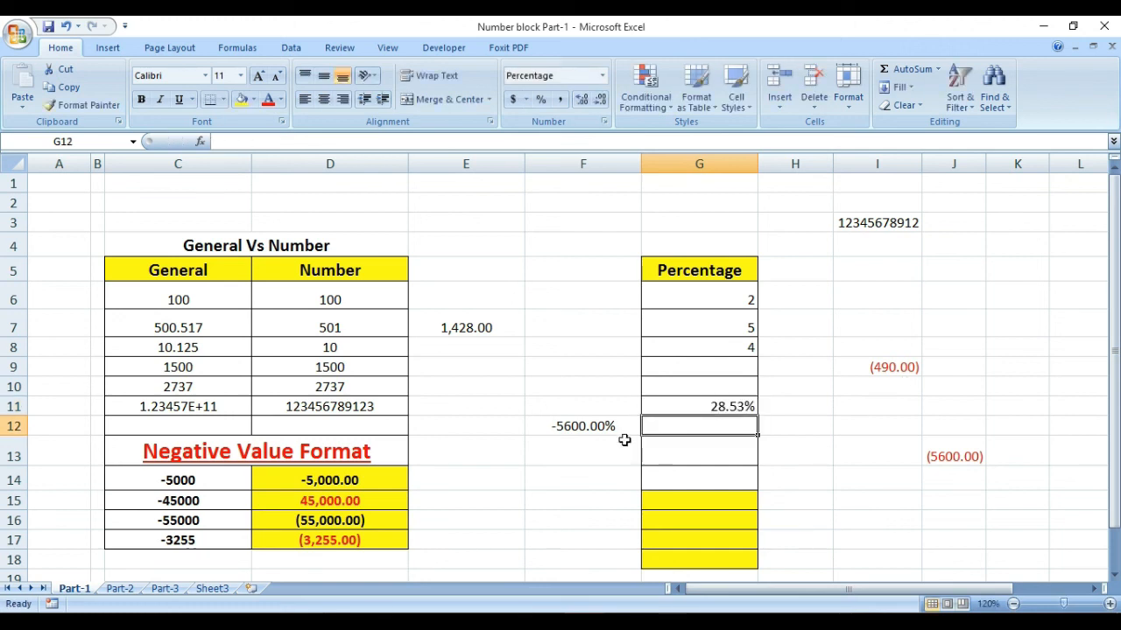
pyautogui.click(552, 458)
pyautogui.click(577, 289)
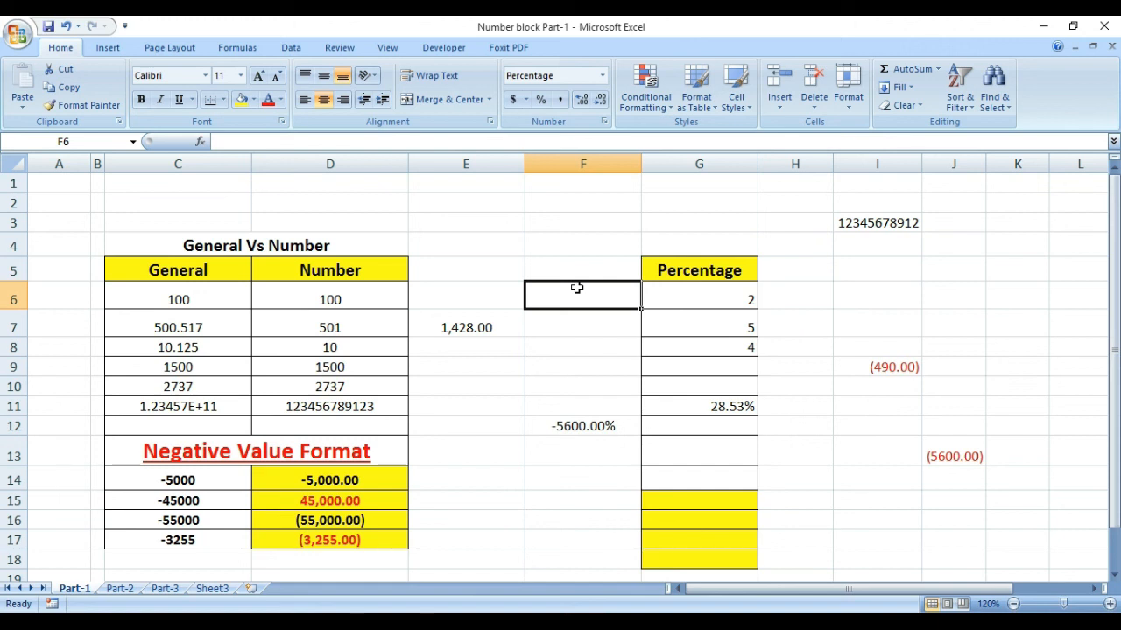
pyautogui.click(464, 388)
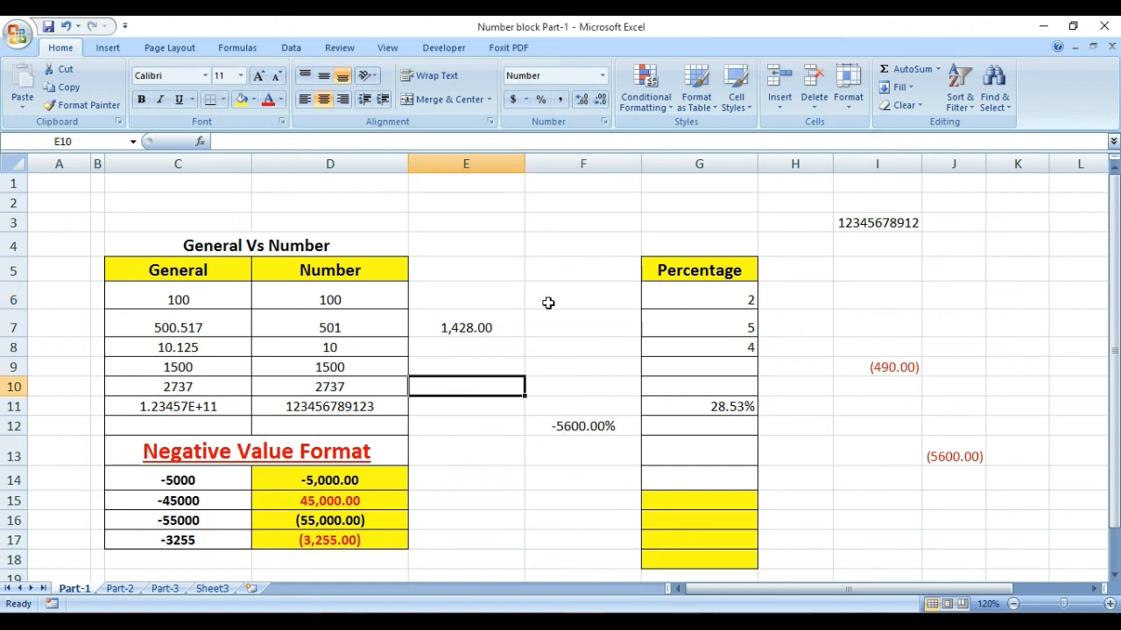